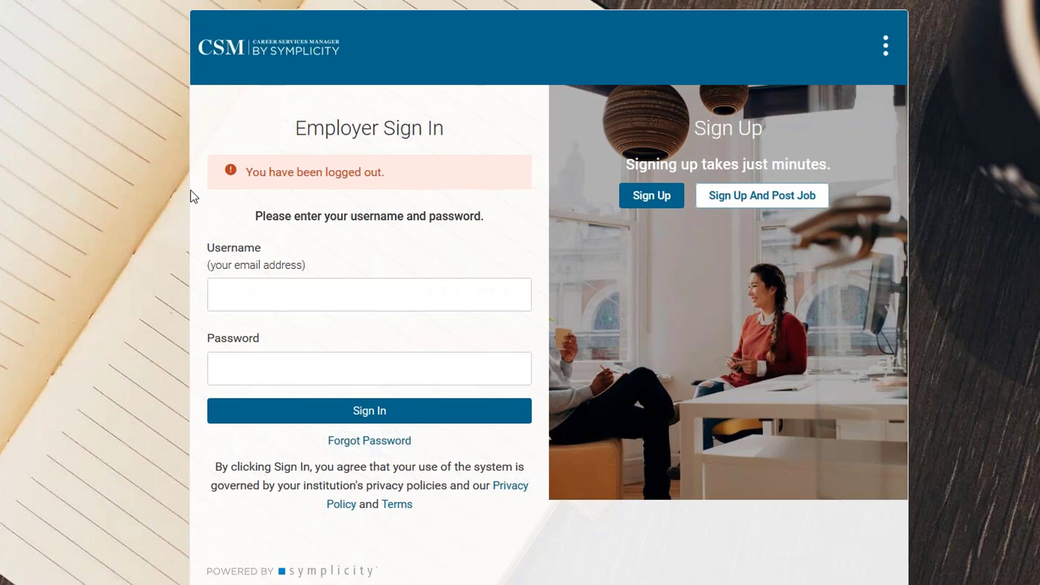
Enter the employer username, fill the password from the saved browser login, and sign in.
click(281, 284)
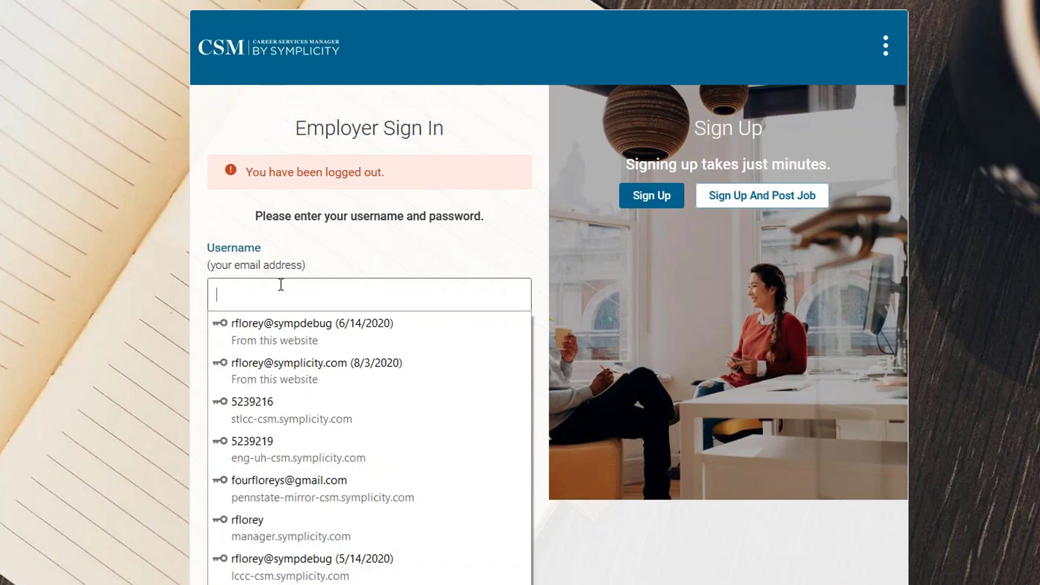
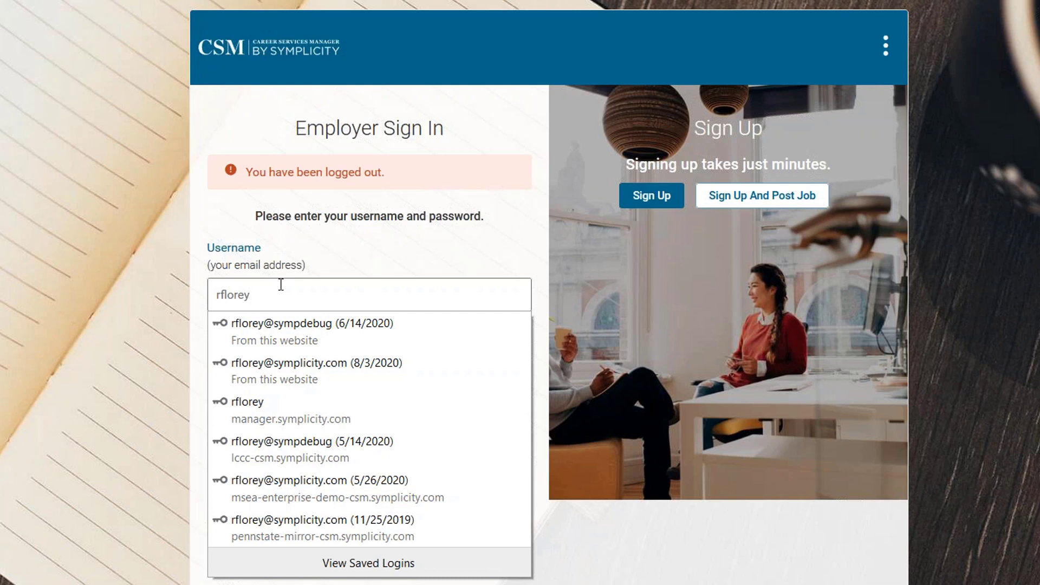
click(283, 374)
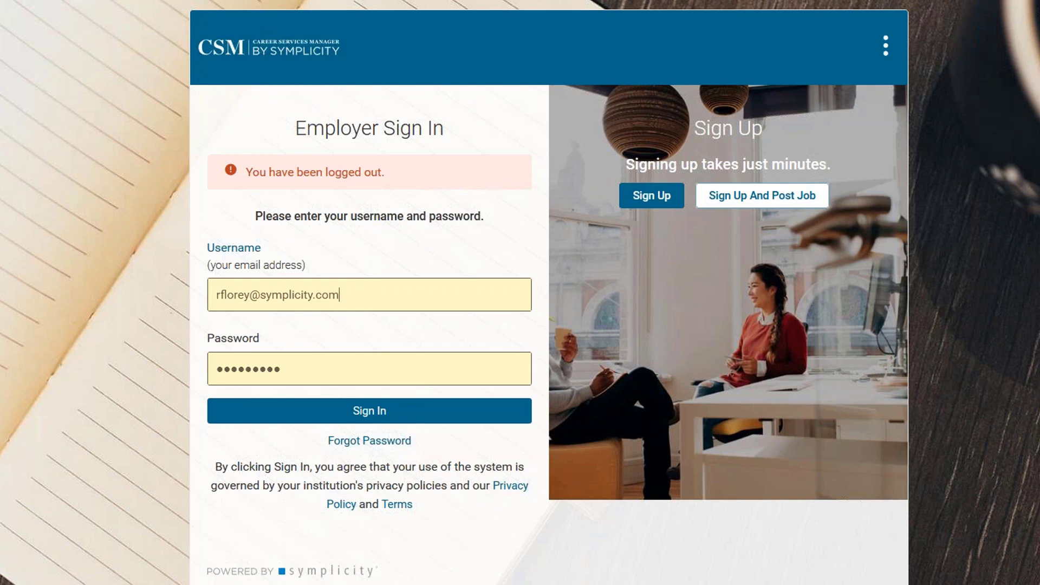
key(shift+Tab)
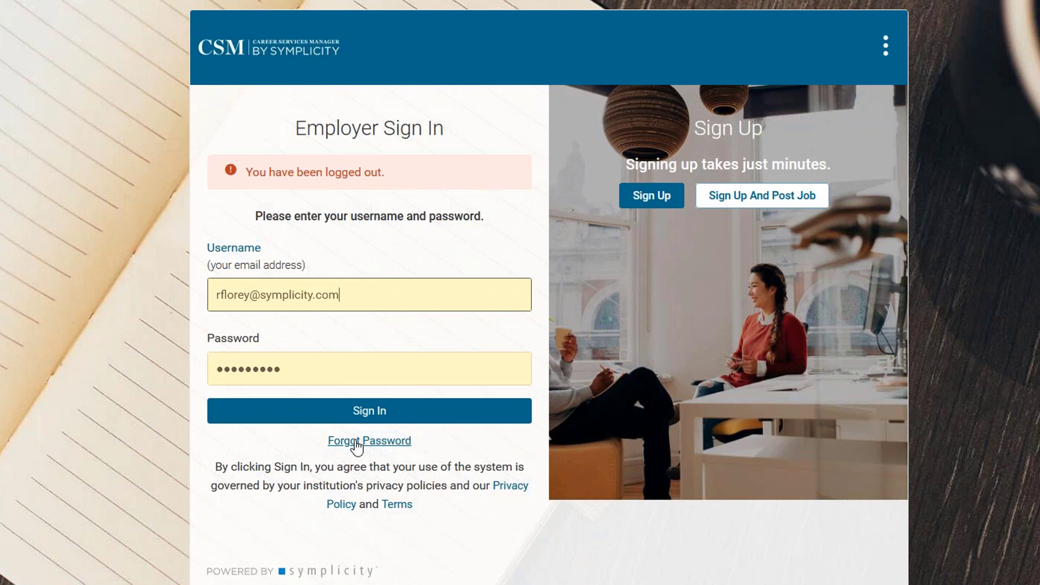
click(314, 422)
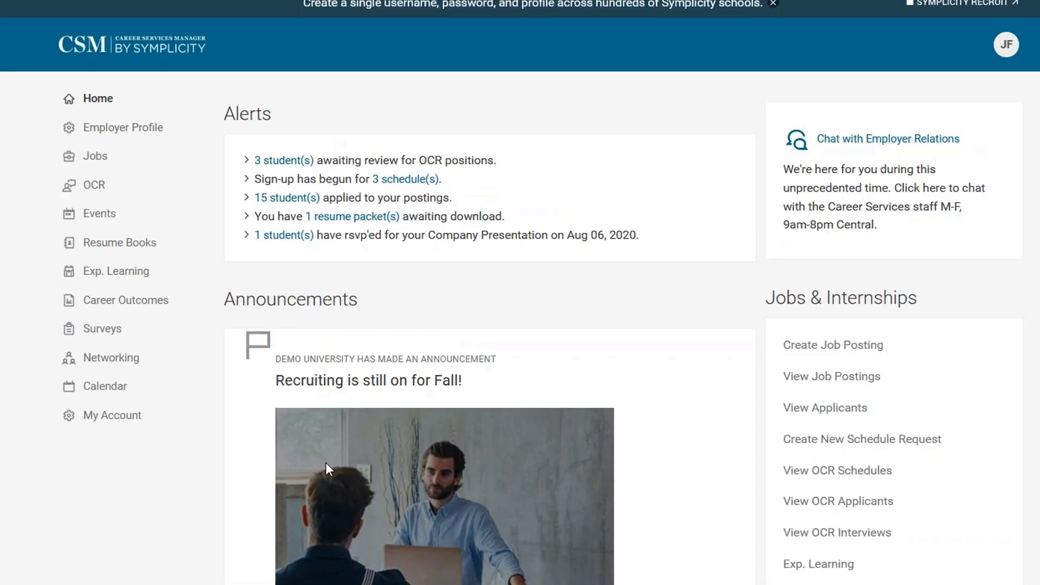
Expand Events in the left sidebar and go to the Career Fairs list.
scroll(870, 273, down, 10)
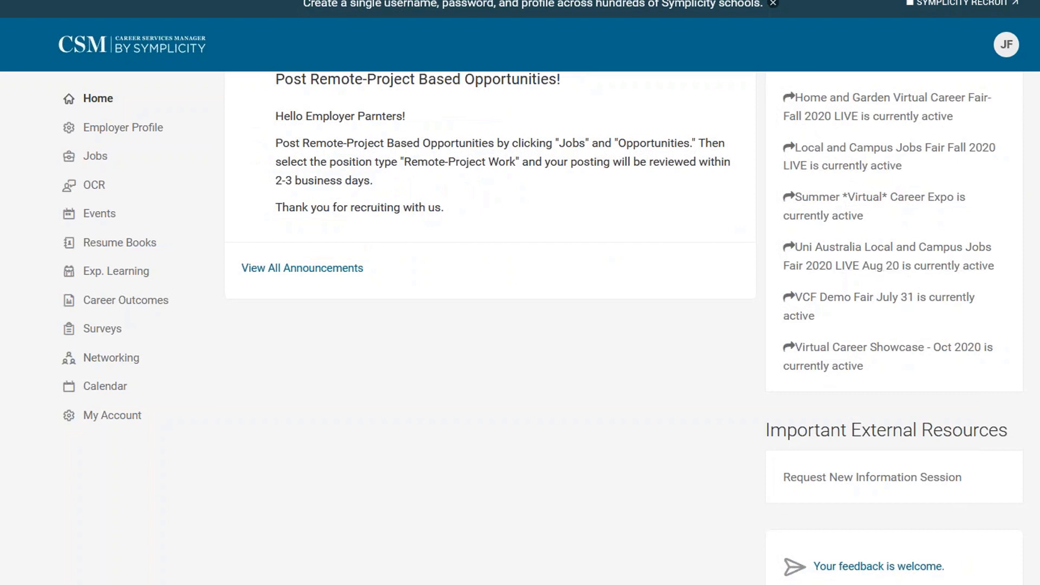
scroll(624, 329, up, 10)
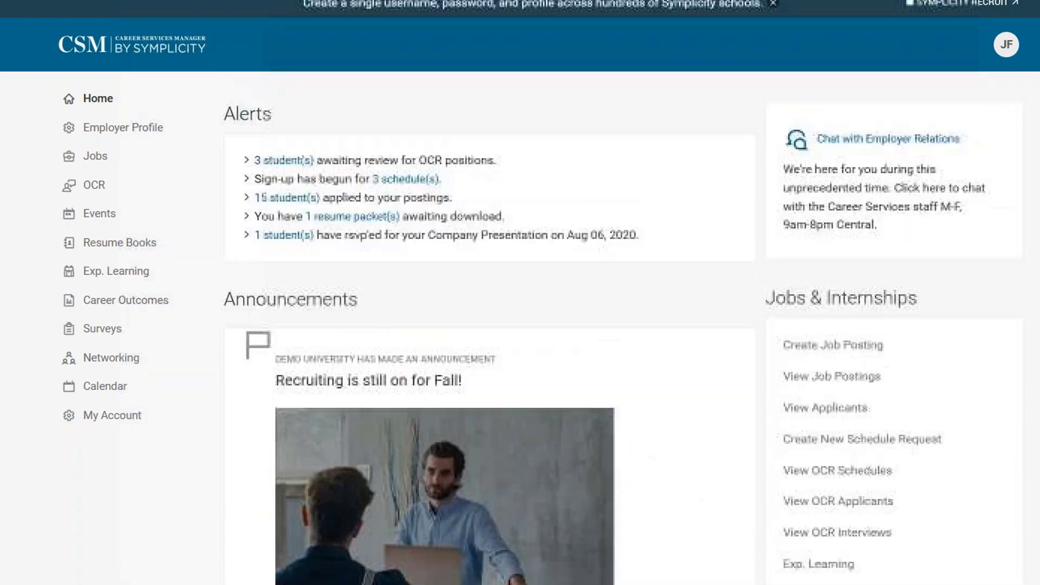
click(97, 216)
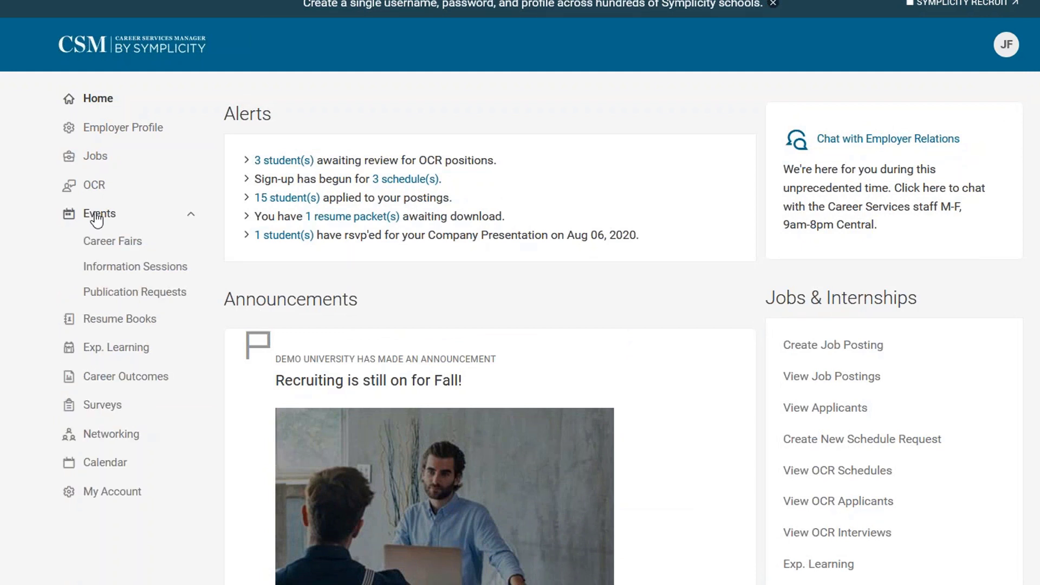
click(104, 245)
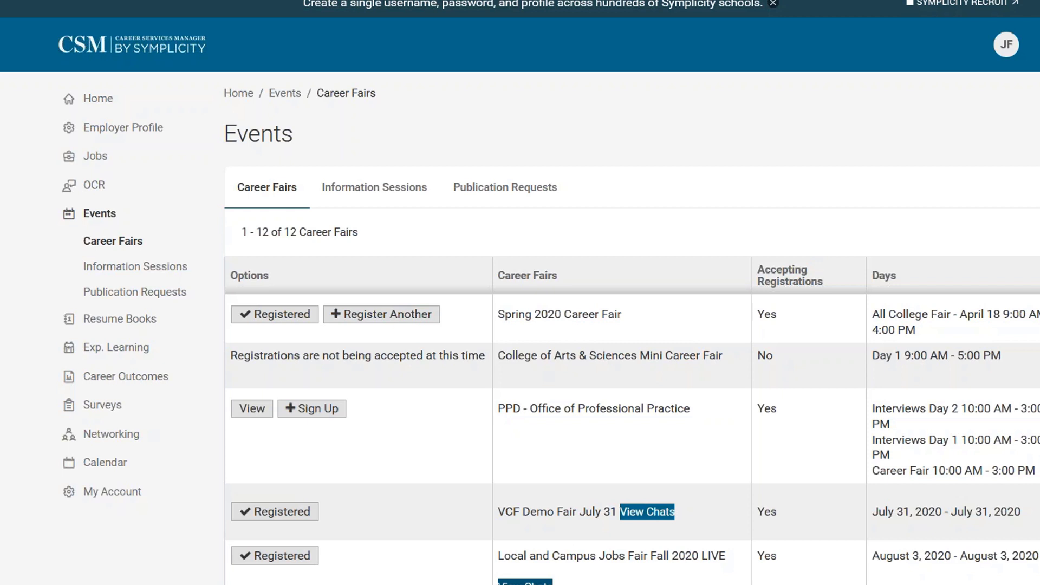
Open the Local and Campus Jobs Fair Fall 2020 LIVE from the career fairs list.
click(292, 556)
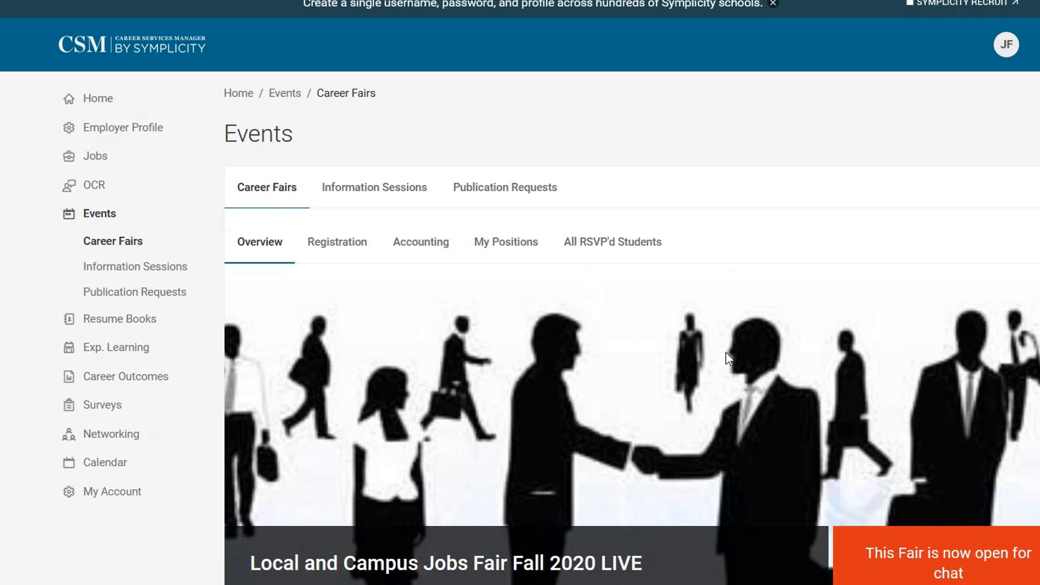
scroll(572, 314, down, 5)
scroll(550, 342, up, 5)
Review the fair's Registration, Accounting and My Positions tabs, then list All RSVP'd Students.
click(342, 249)
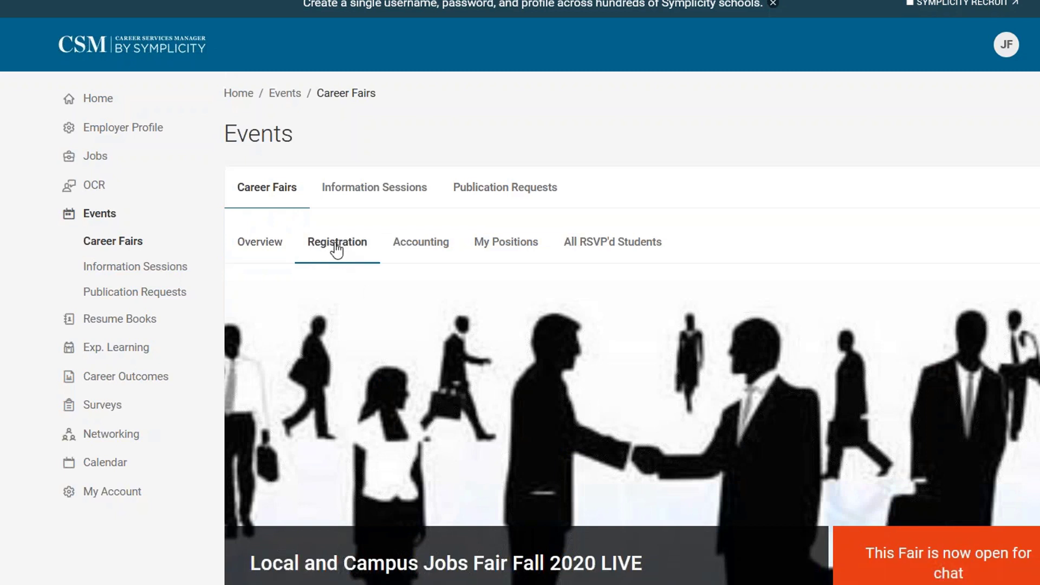
click(392, 248)
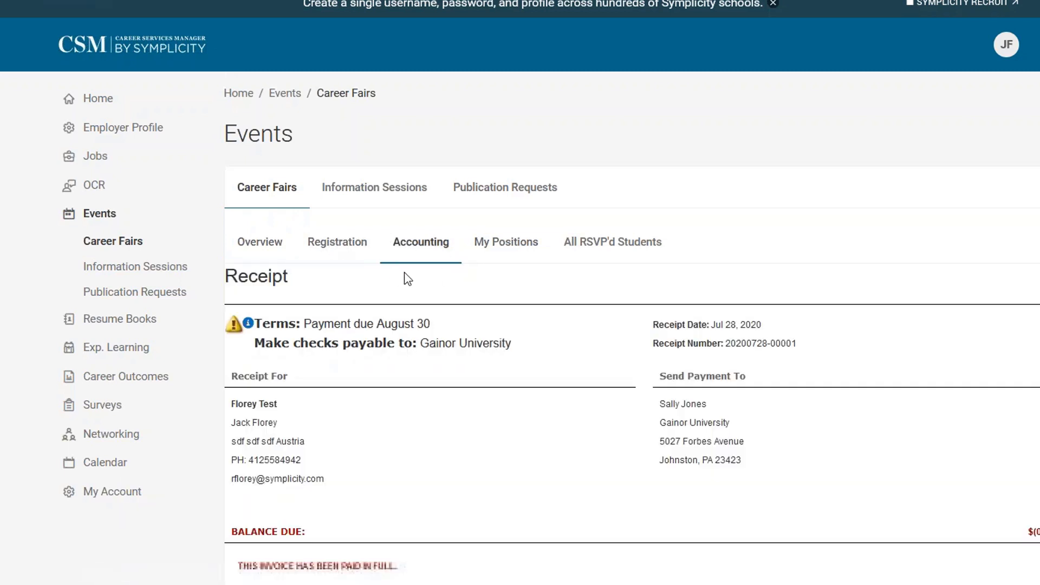
click(485, 258)
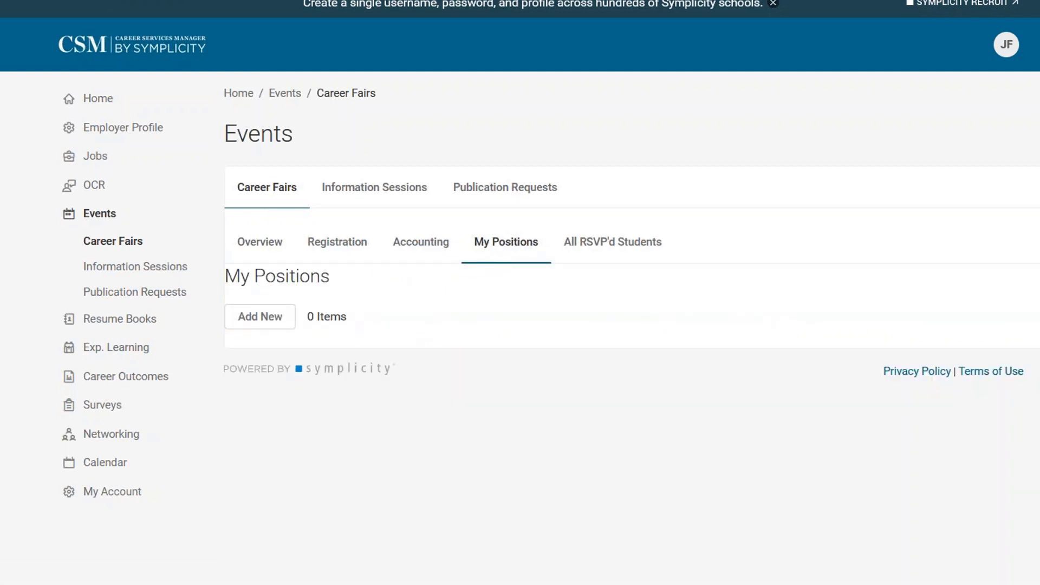
click(644, 247)
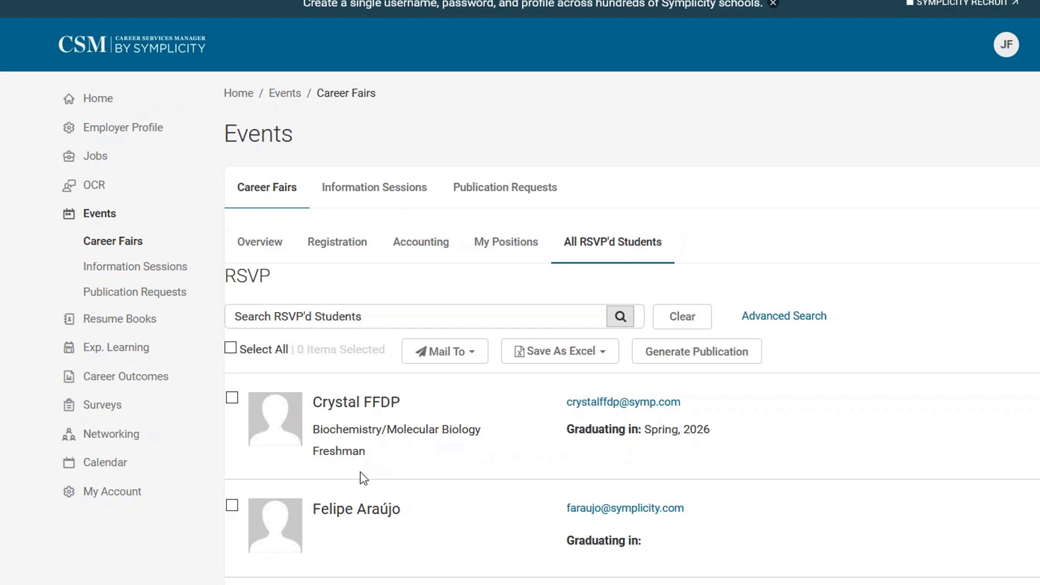
Use Advanced Search to set Students That Have Expressed Interest to Yes.
scroll(428, 504, down, 10)
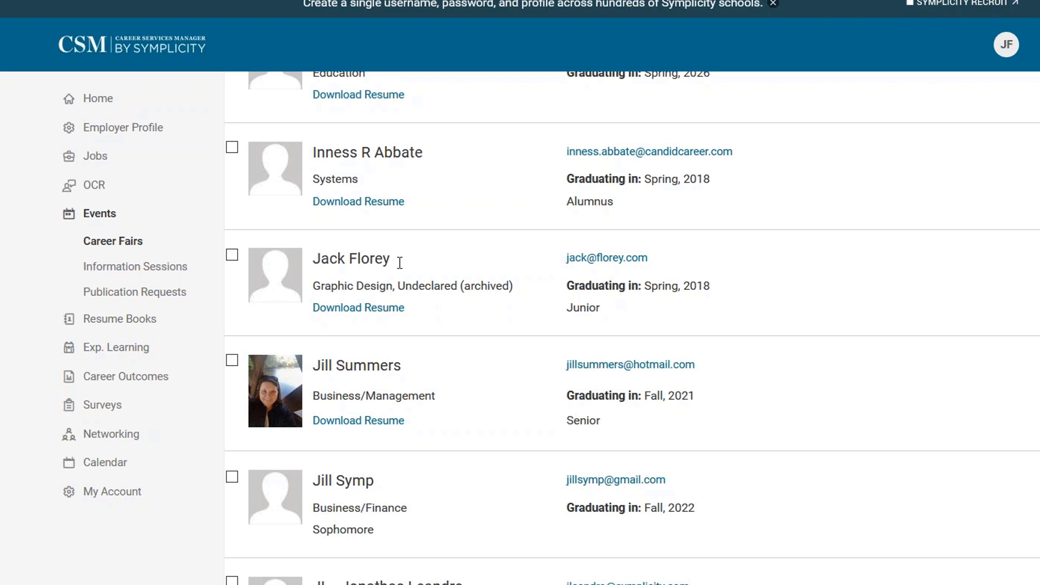
scroll(964, 476, up, 10)
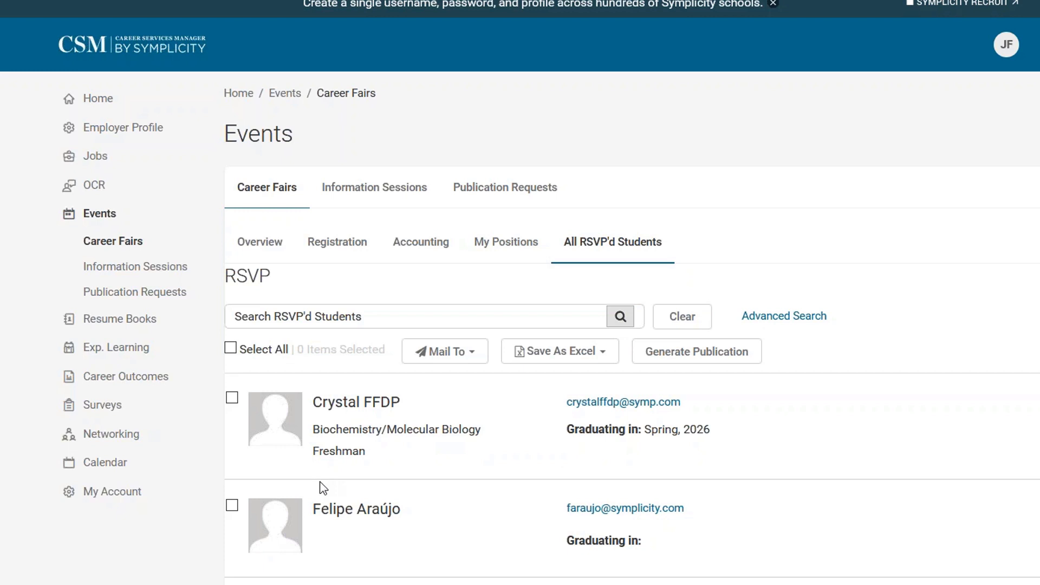
click(802, 319)
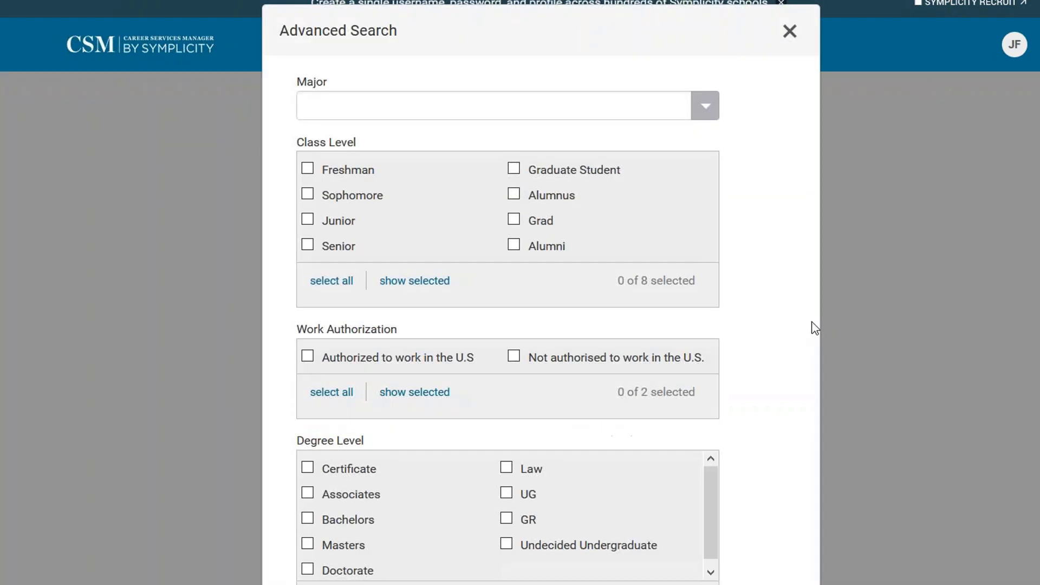
scroll(631, 465, down, 1)
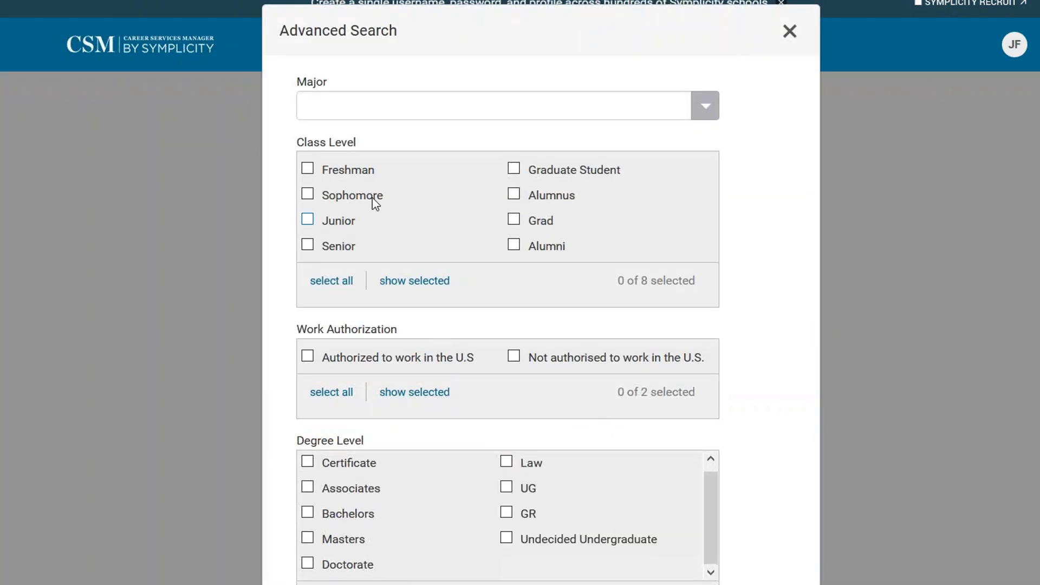
scroll(622, 440, down, 3)
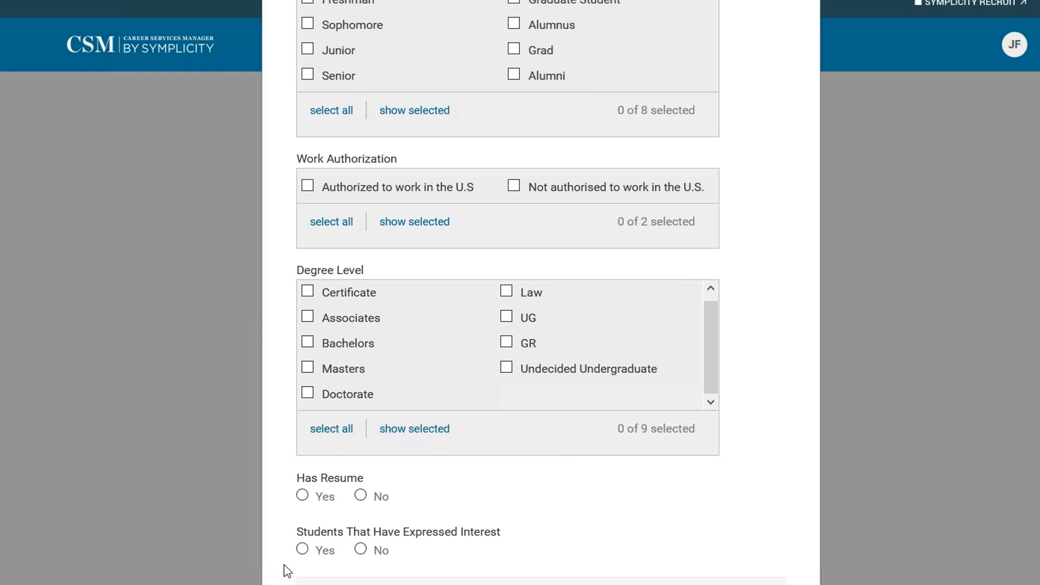
click(302, 549)
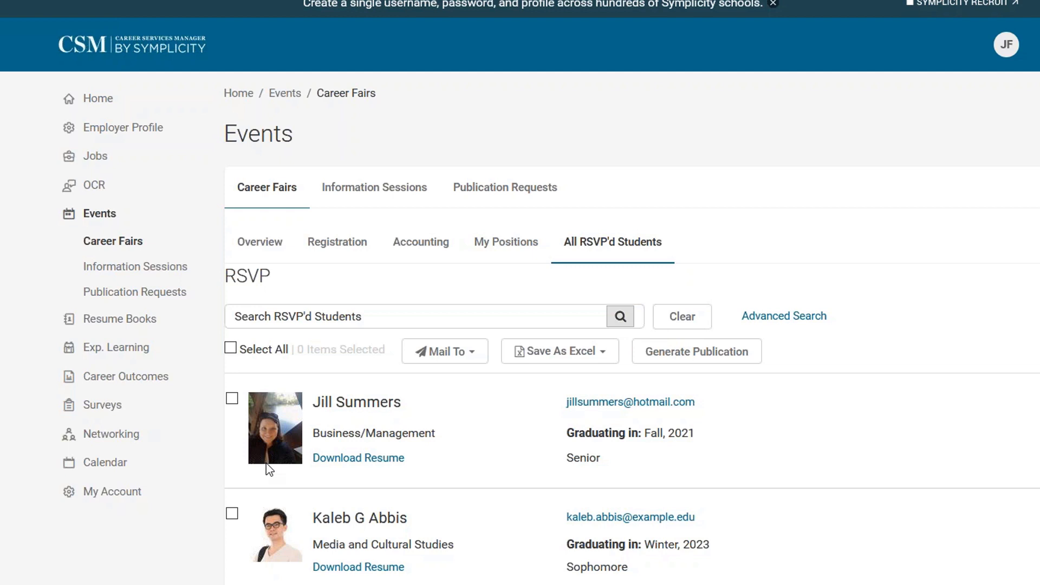
Select all four students, draft an Invite To Chat message, then close it unsent.
click(231, 348)
click(474, 357)
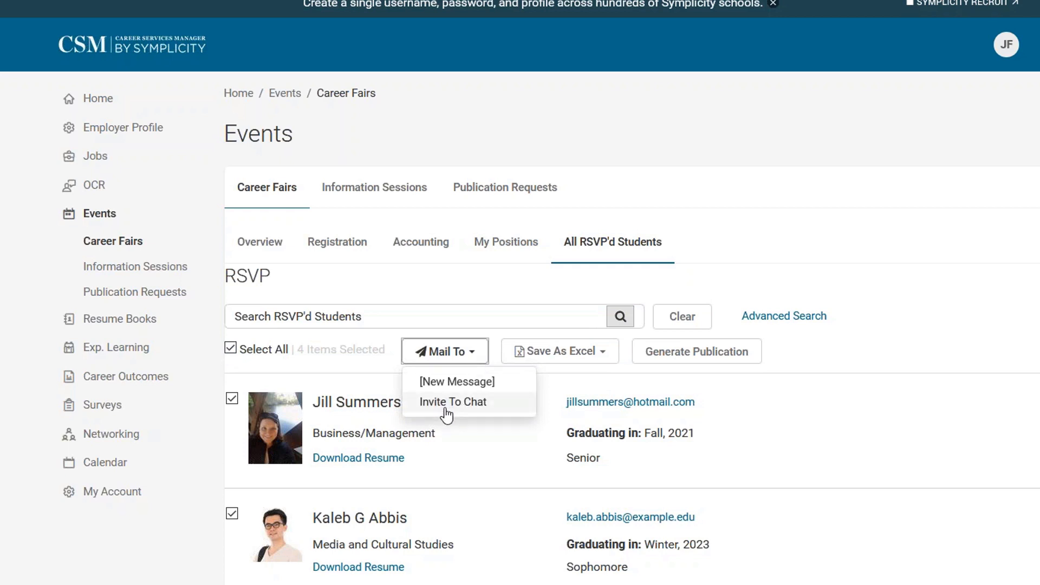
click(446, 414)
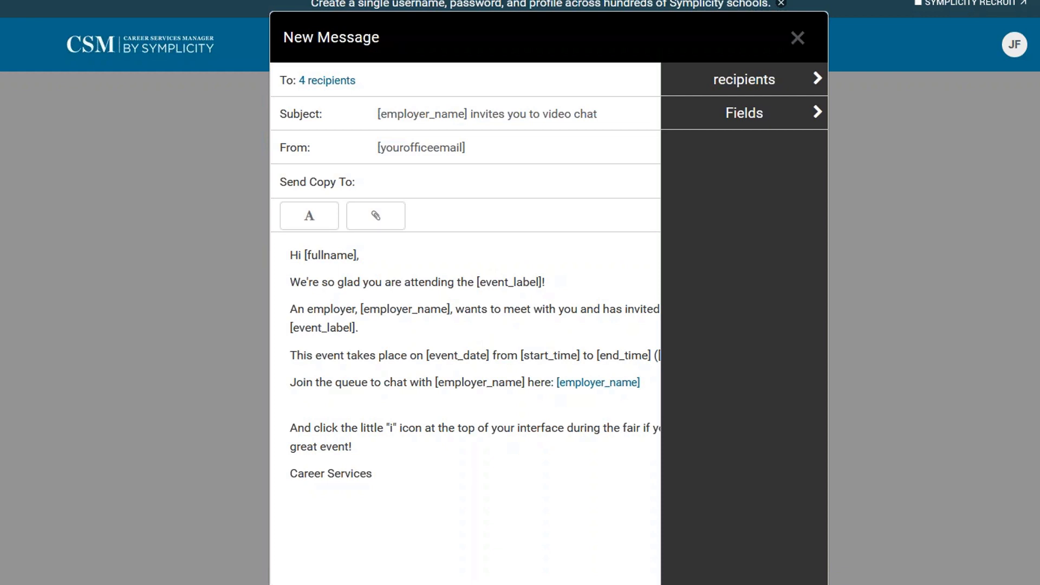
key(Escape)
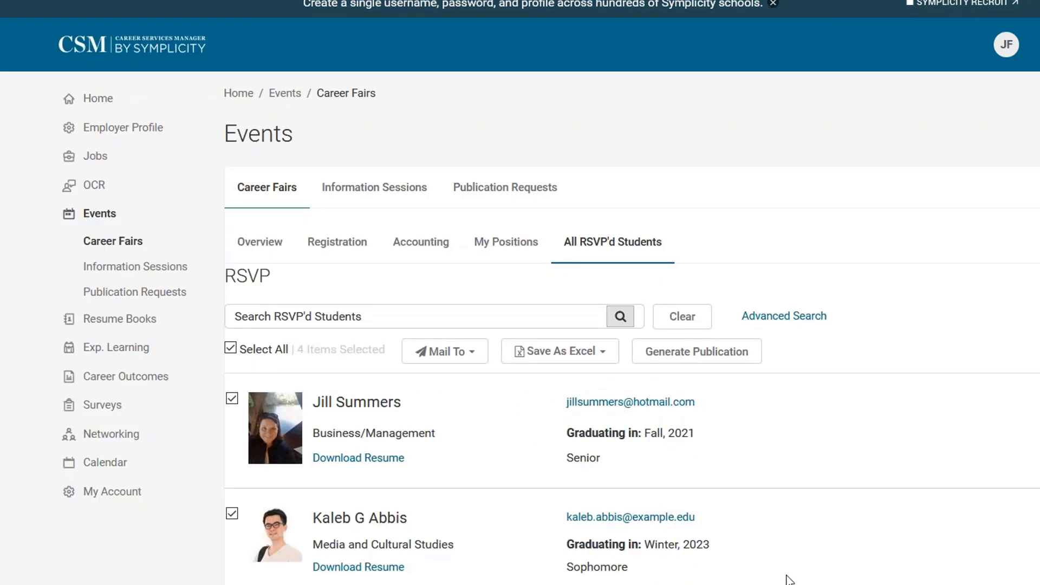
scroll(784, 555, down, 4)
Open and cancel Generate Publication, then return to the fair's Overview tab.
scroll(813, 544, up, 4)
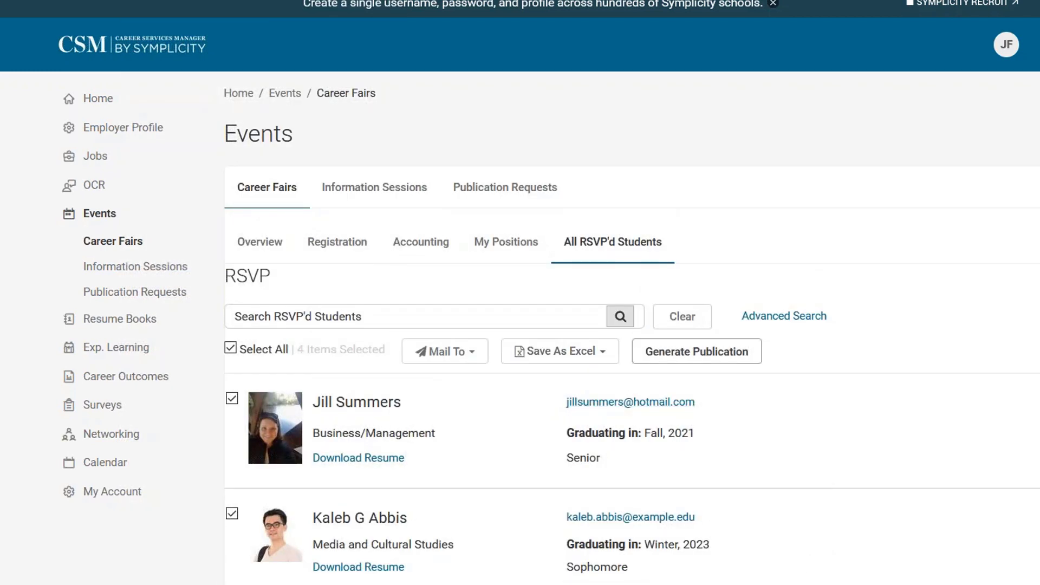
click(699, 352)
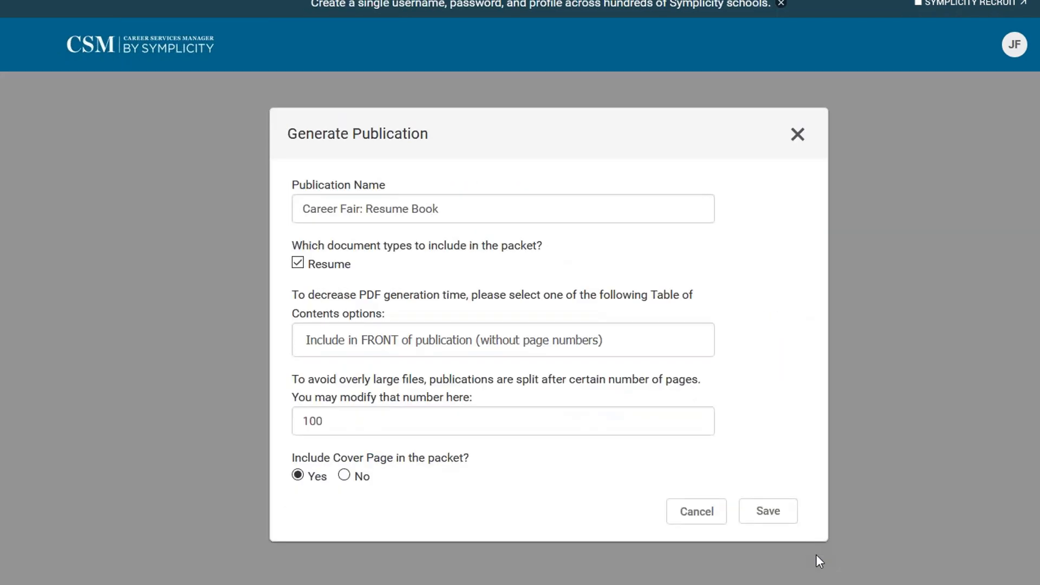
click(797, 135)
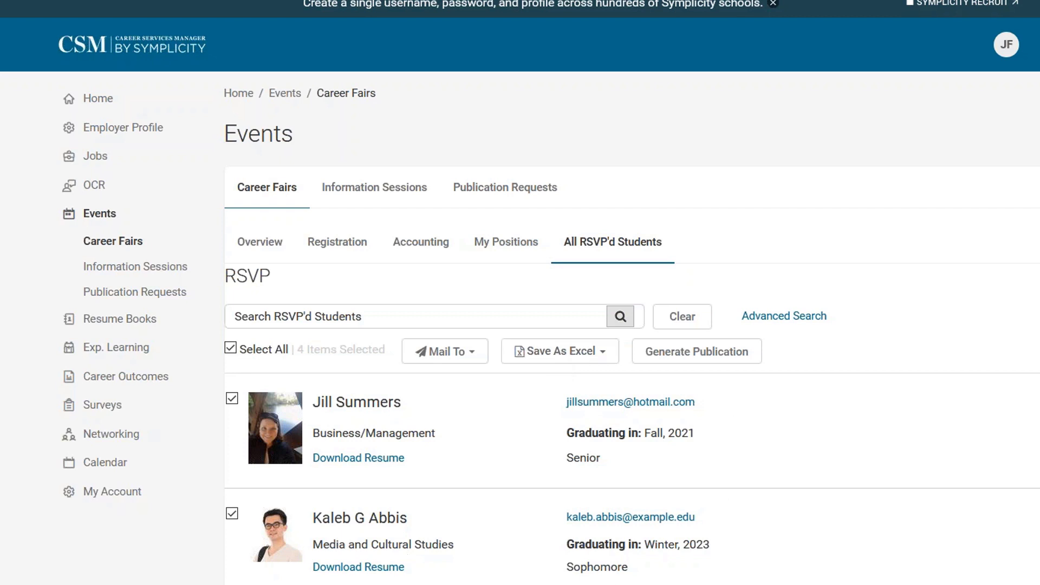
click(285, 251)
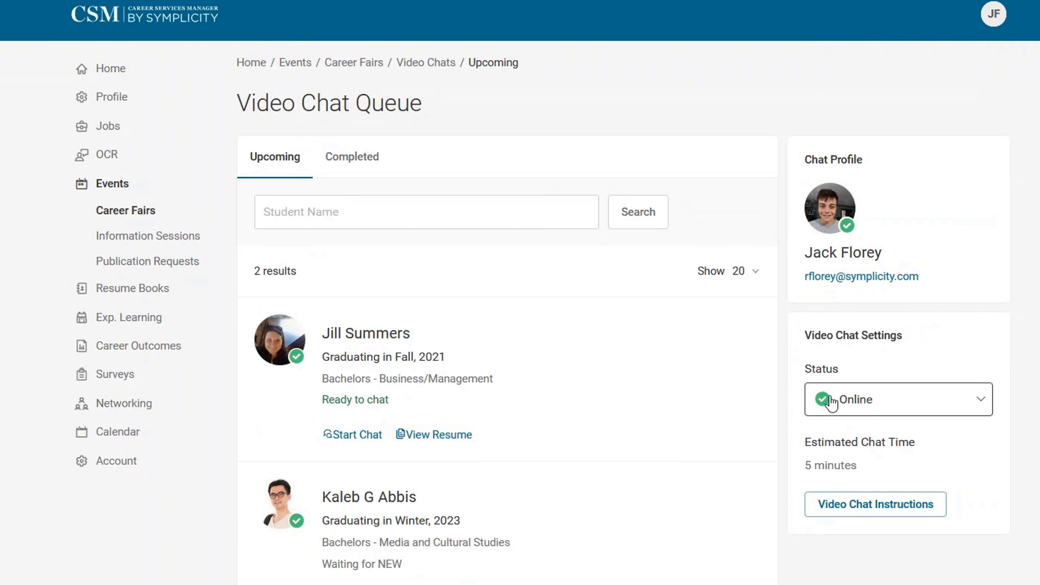
Change the video chat availability status to Busy.
click(830, 400)
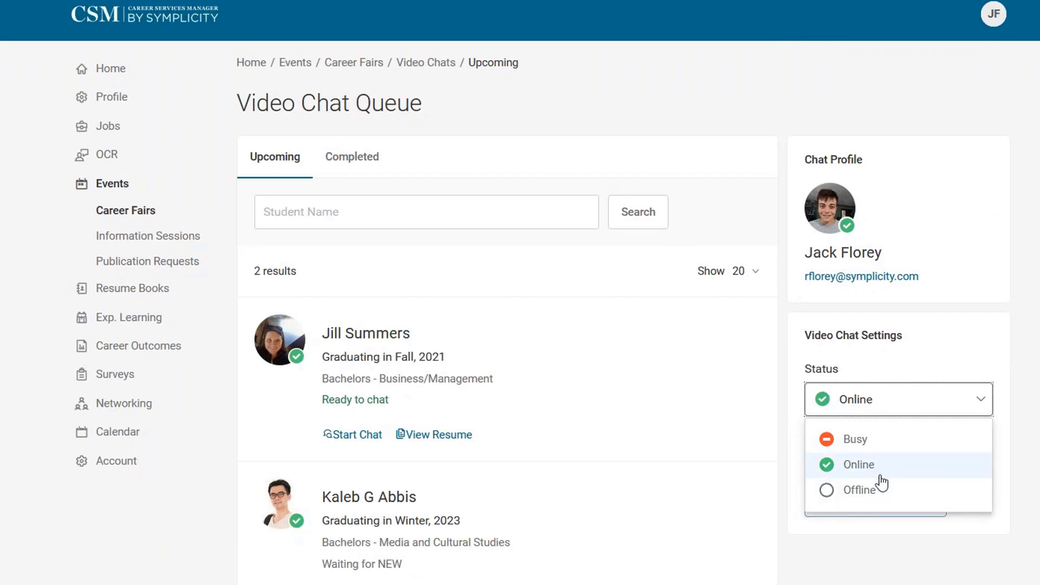
scroll(616, 513, down, 1)
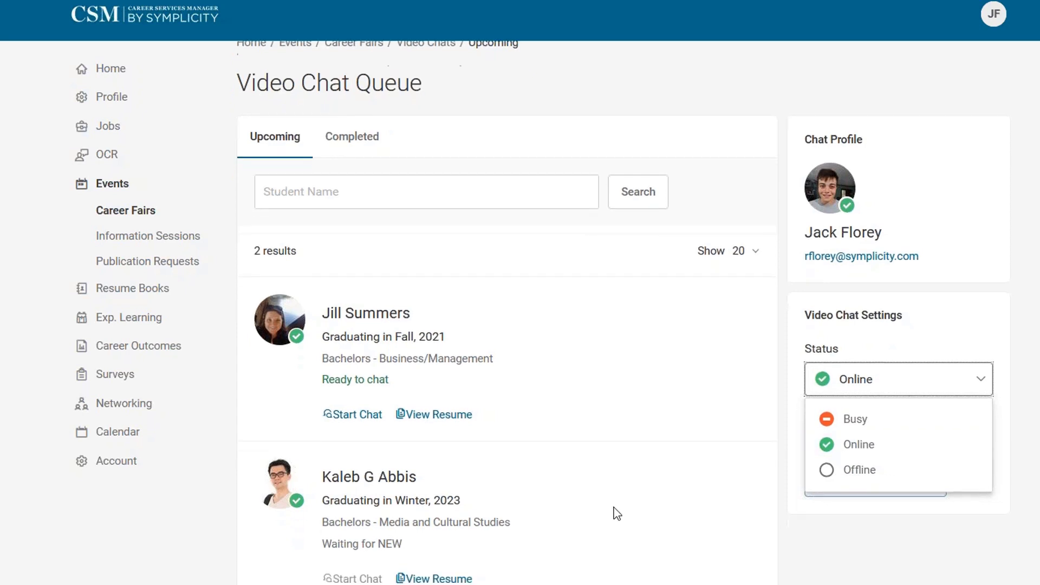
scroll(617, 514, up, 1)
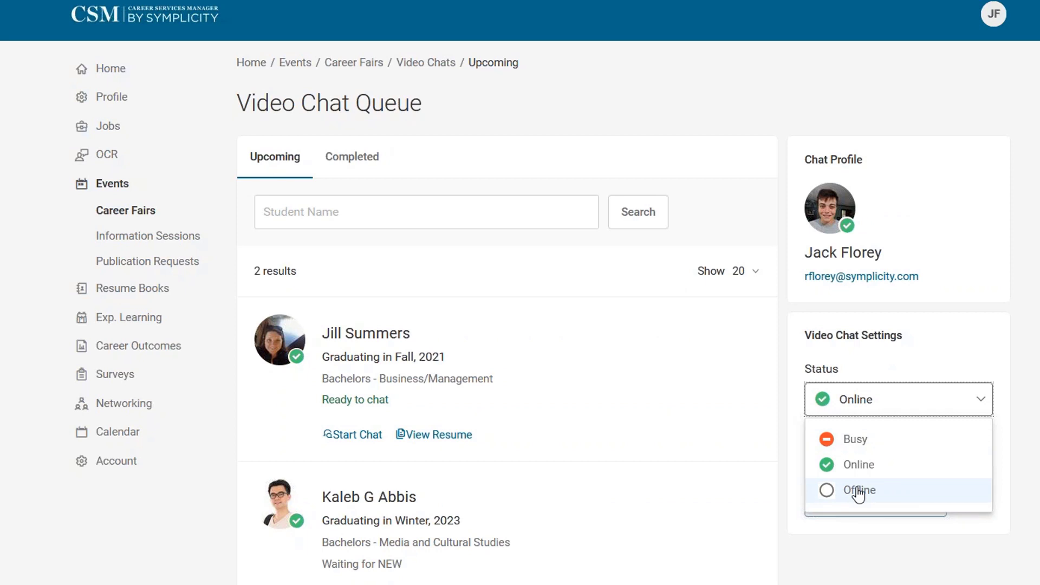
click(832, 436)
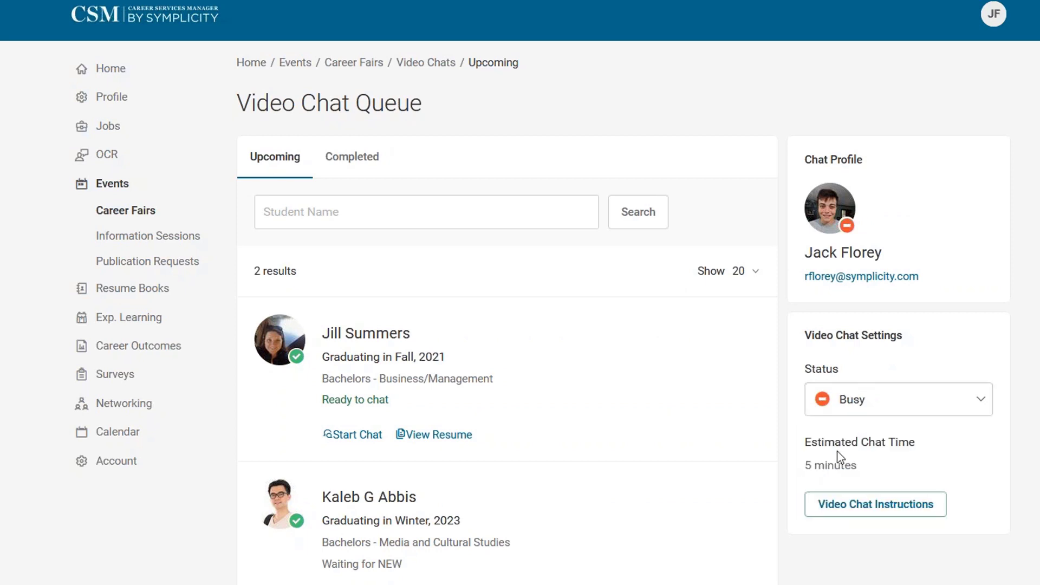
Start going Offline but cancel, then set the chat status to Online.
click(860, 416)
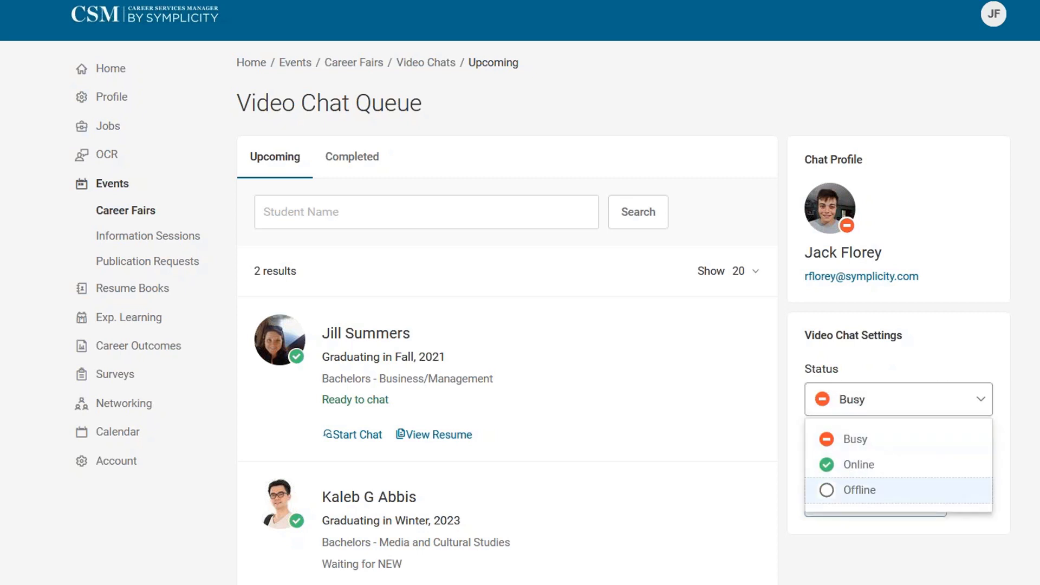
click(850, 490)
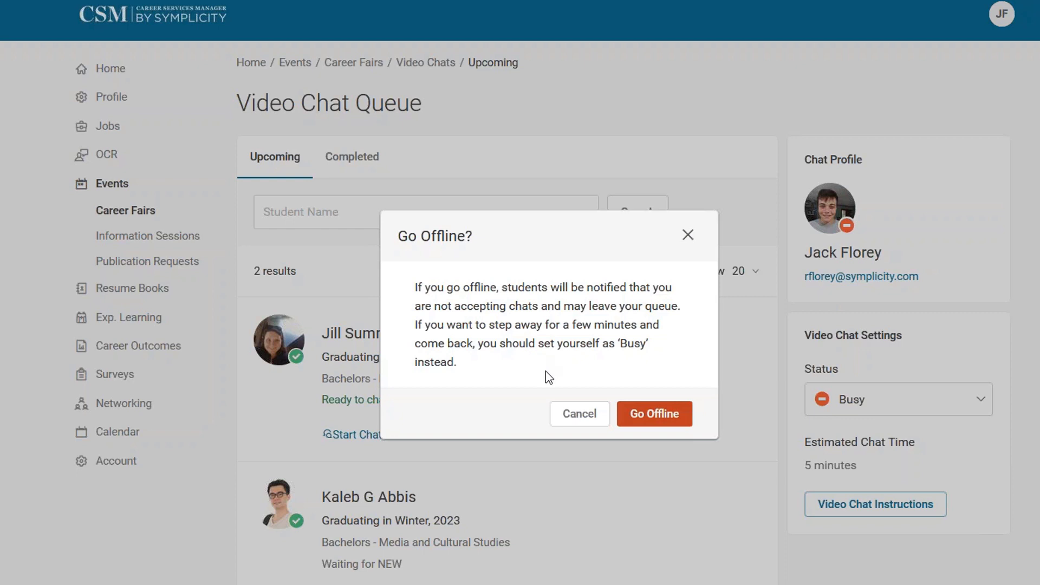
click(583, 415)
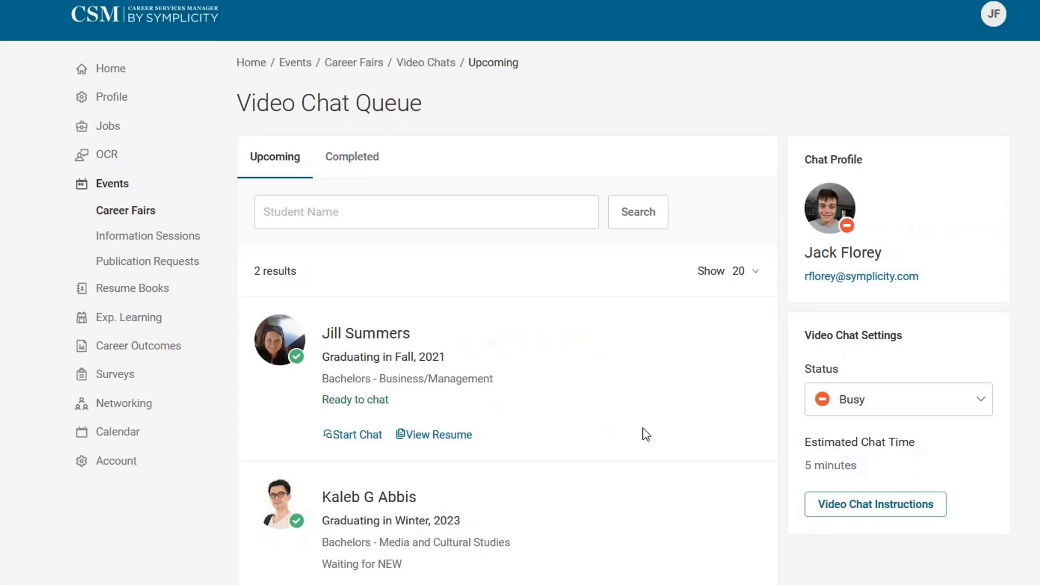
click(838, 404)
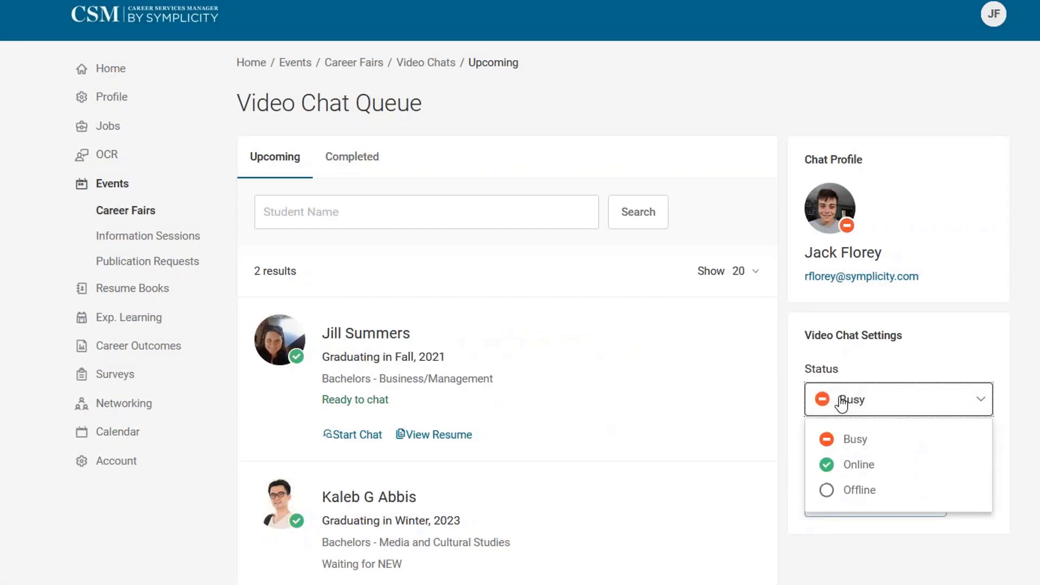
click(845, 462)
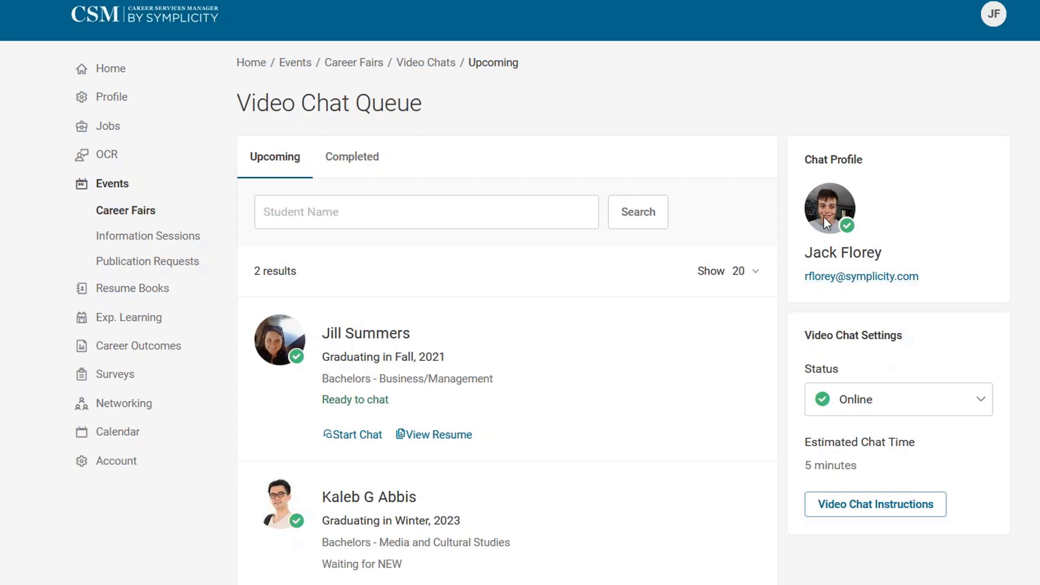
click(123, 464)
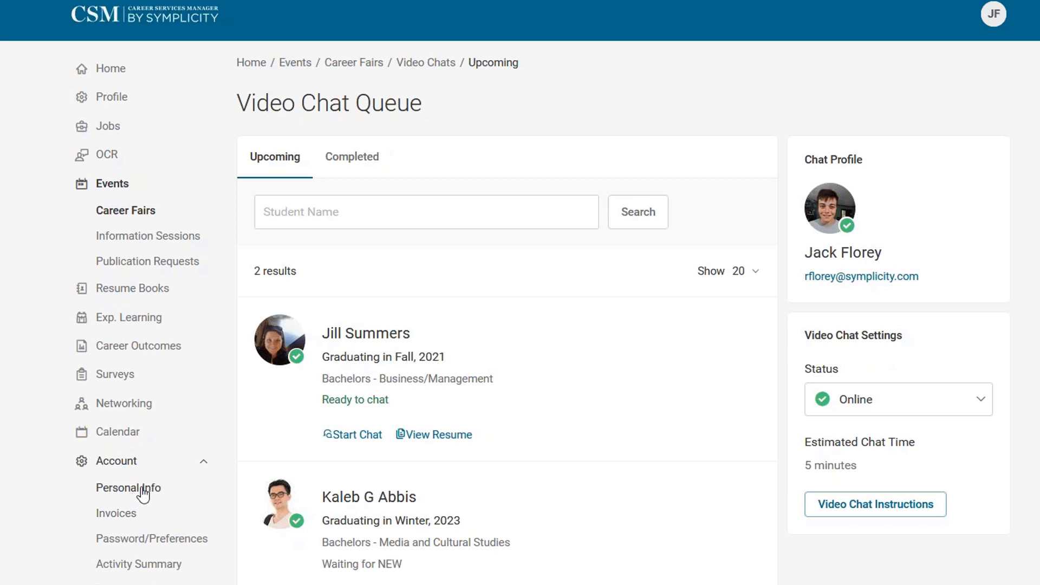
click(125, 464)
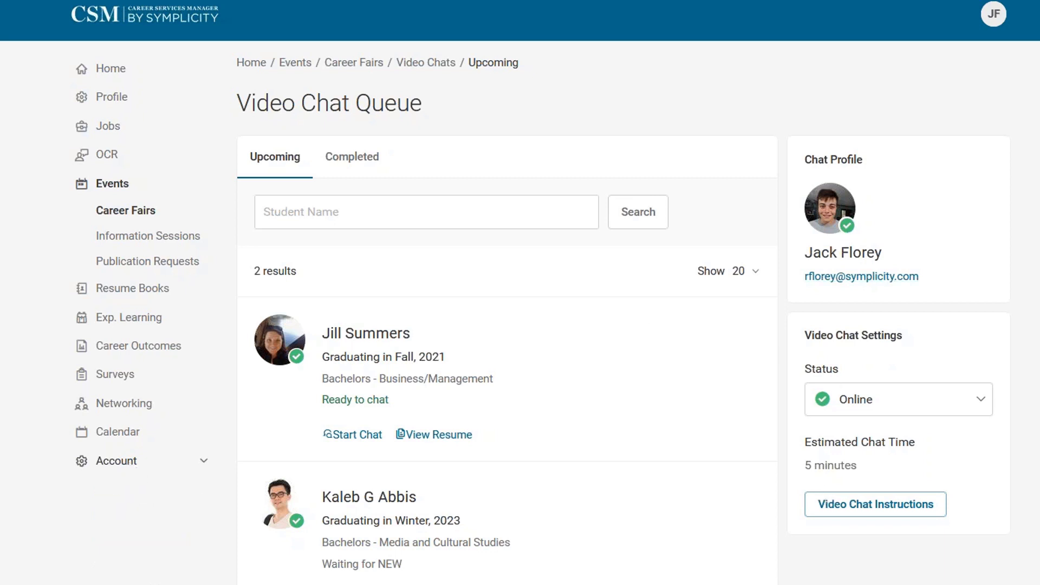
click(830, 514)
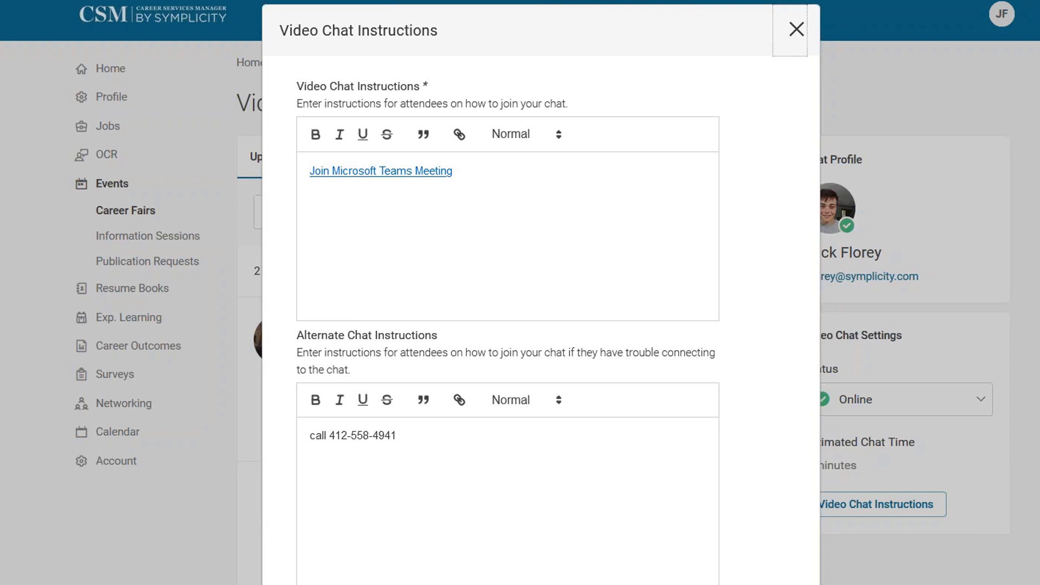
drag(482, 171, 274, 174)
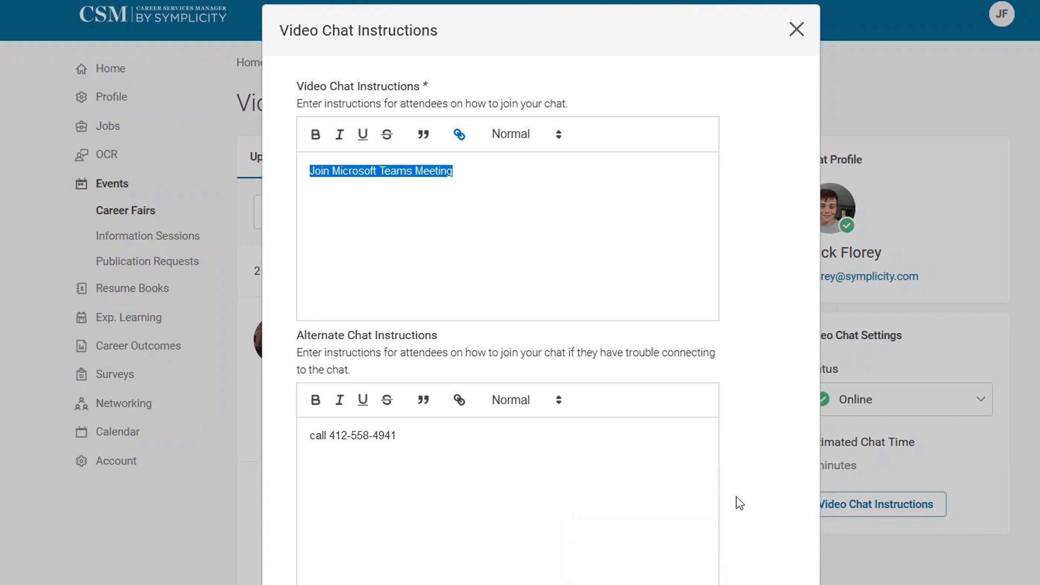
key(Escape)
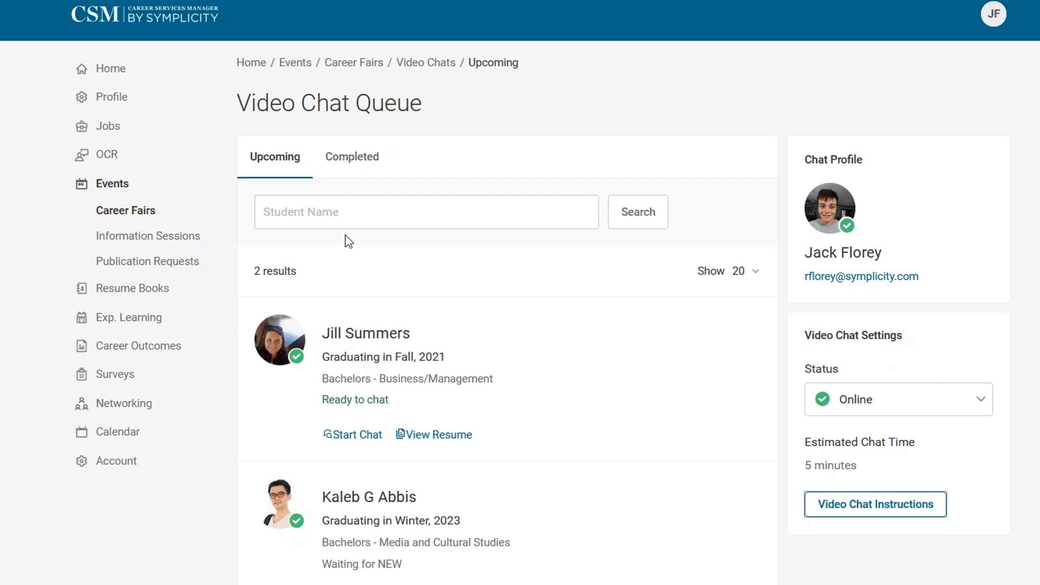
Switch the Video Chat Queue to the Completed tab showing four finished chats.
click(348, 163)
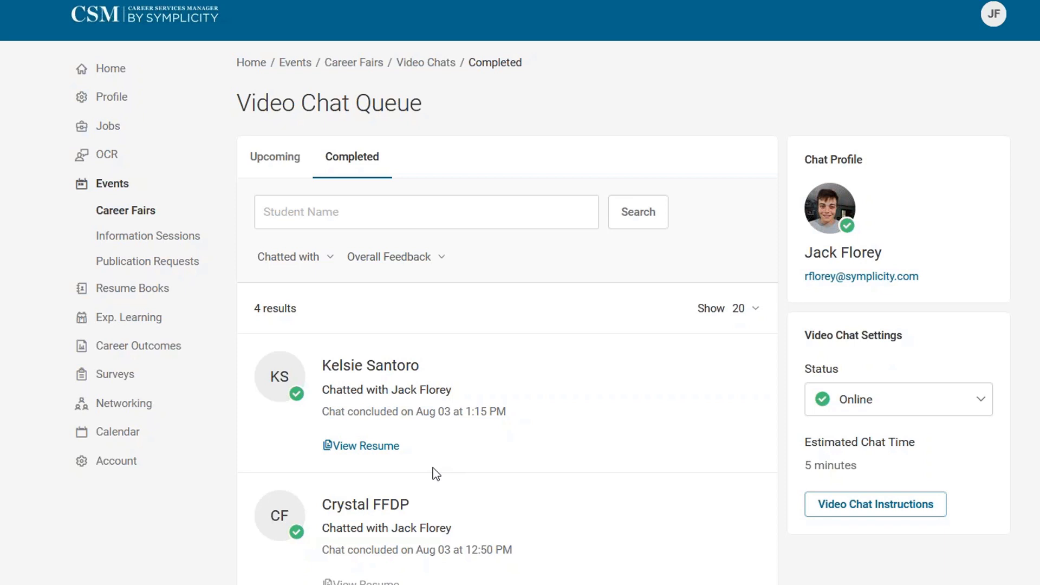
Review the first completed chat's summary, cancel it, and switch back to the Upcoming tab.
scroll(457, 469, down, 5)
scroll(457, 466, up, 5)
click(371, 365)
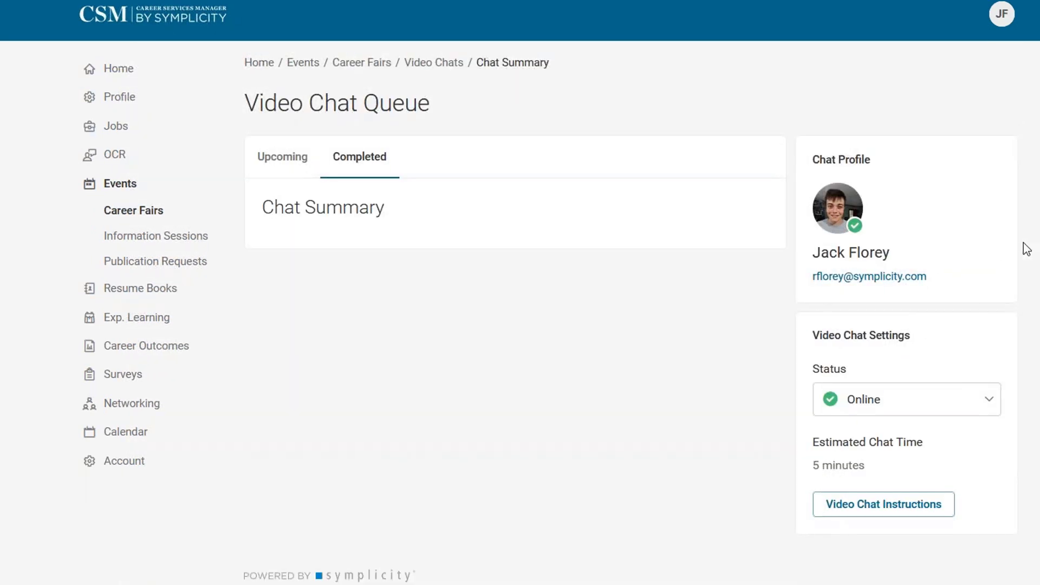
scroll(643, 336, down, 5)
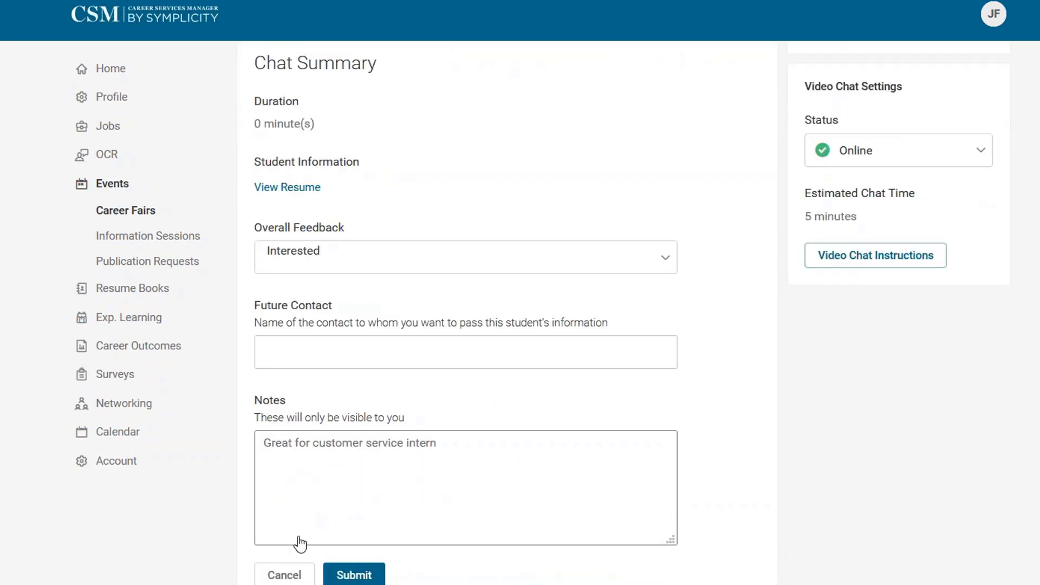
click(297, 578)
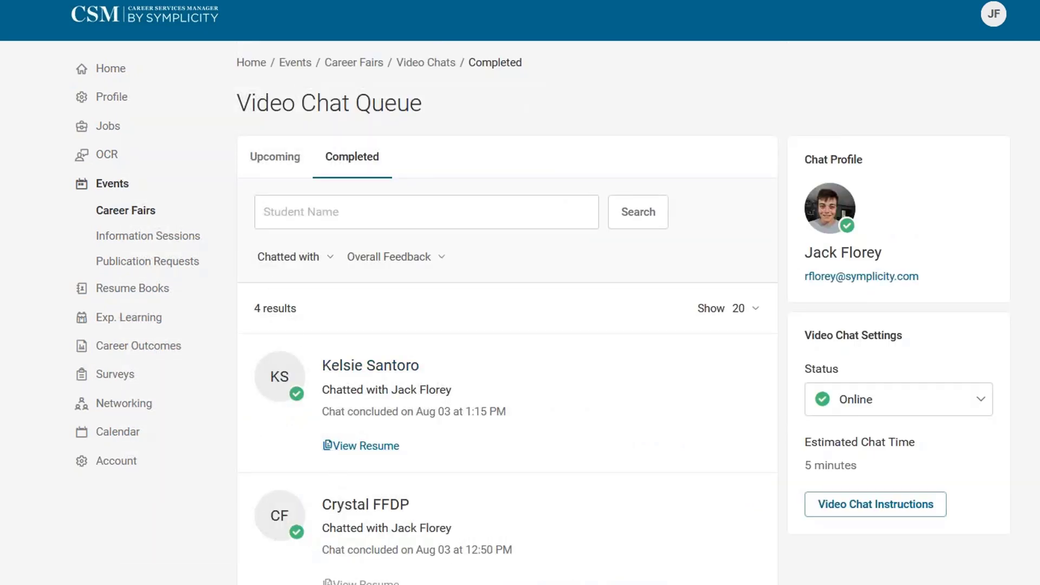
click(272, 167)
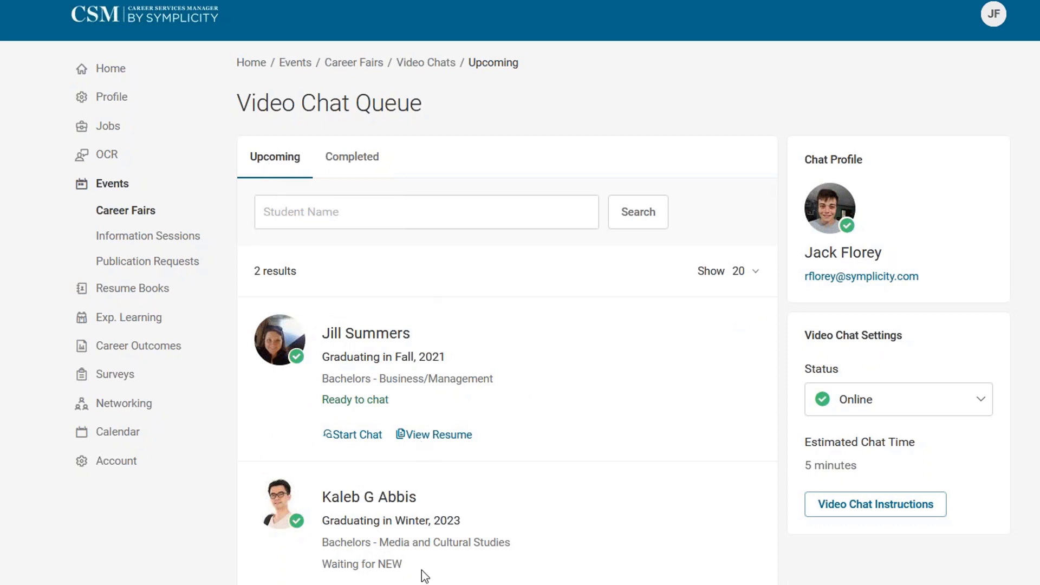
Start a chat with the first queued student and open the Microsoft Teams meeting link.
click(362, 435)
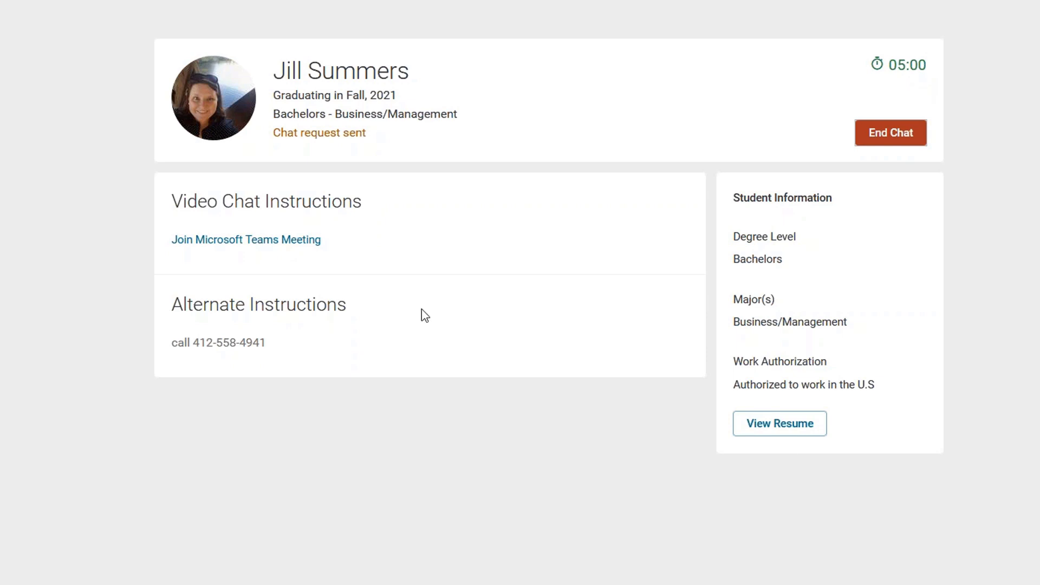
click(302, 251)
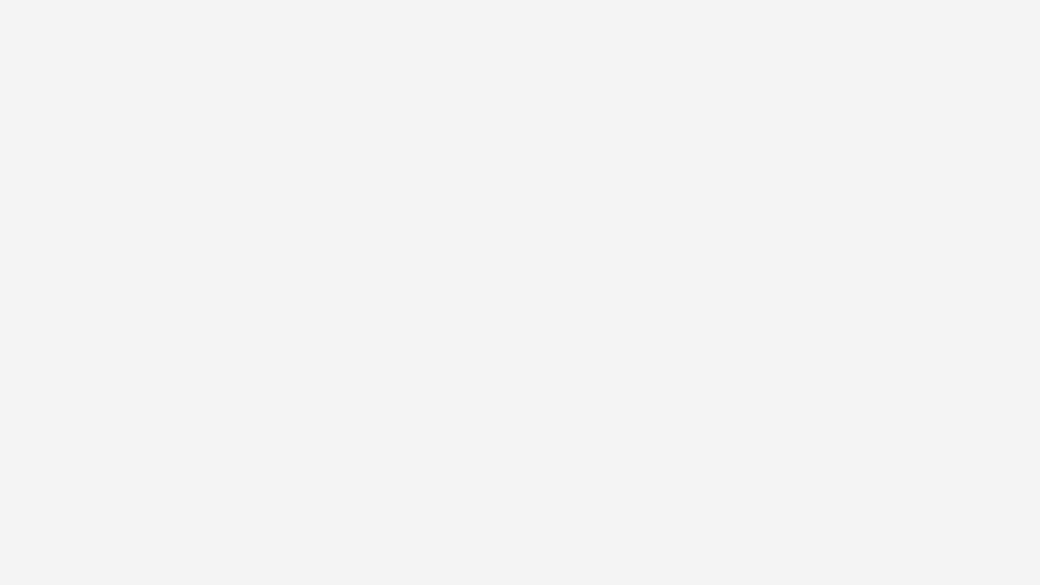
Open the meeting link in Microsoft Teams to join the student's video call.
click(471, 233)
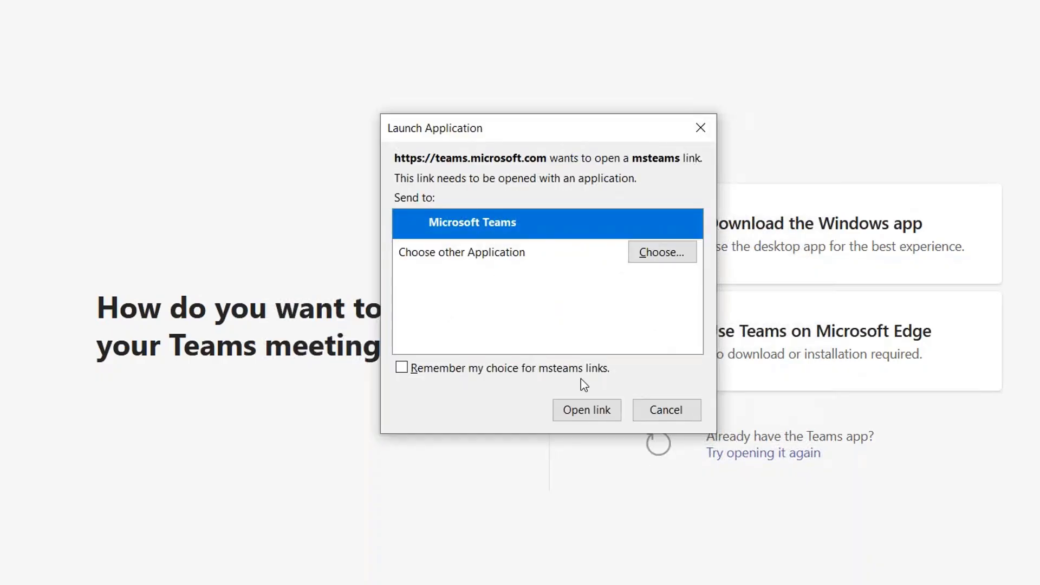
click(579, 418)
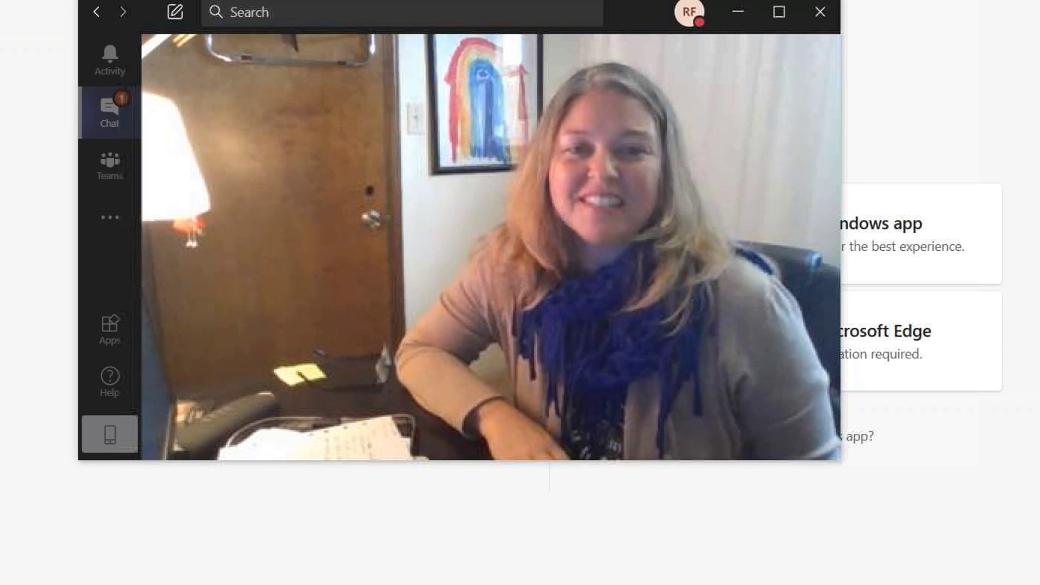
mouse_move(573, 220)
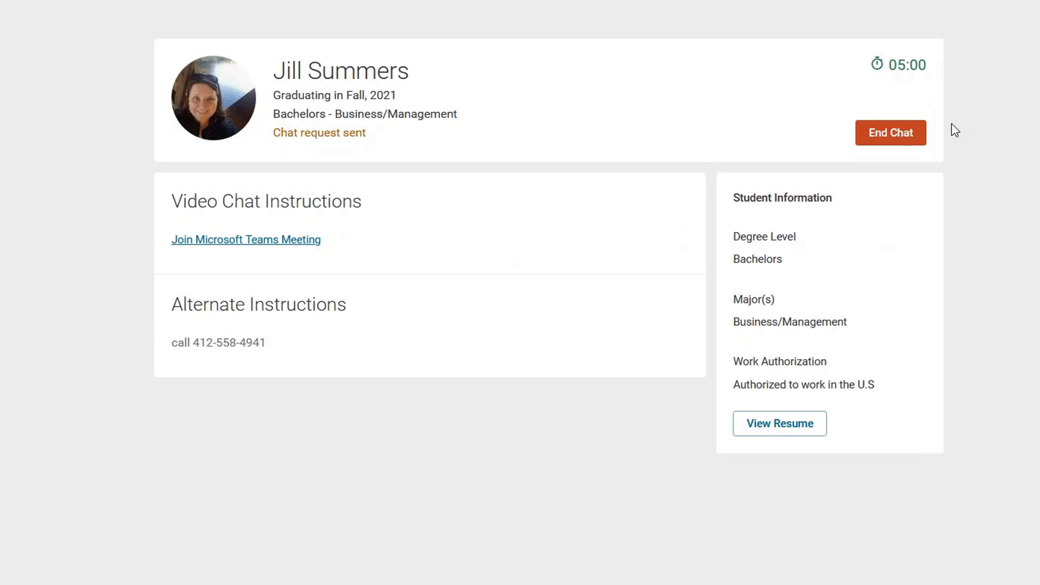
click(900, 138)
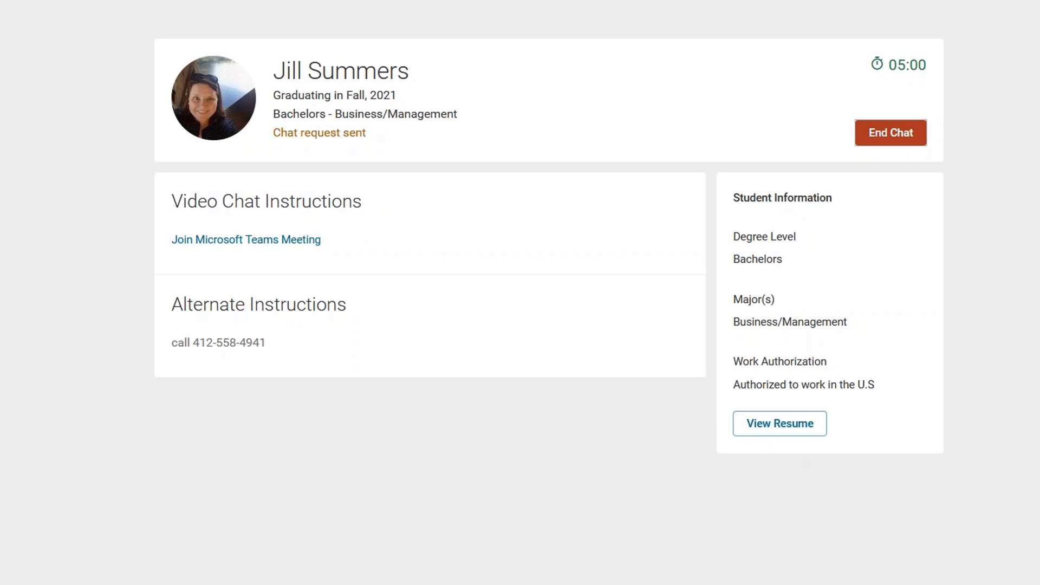
click(838, 579)
mouse_move(771, 262)
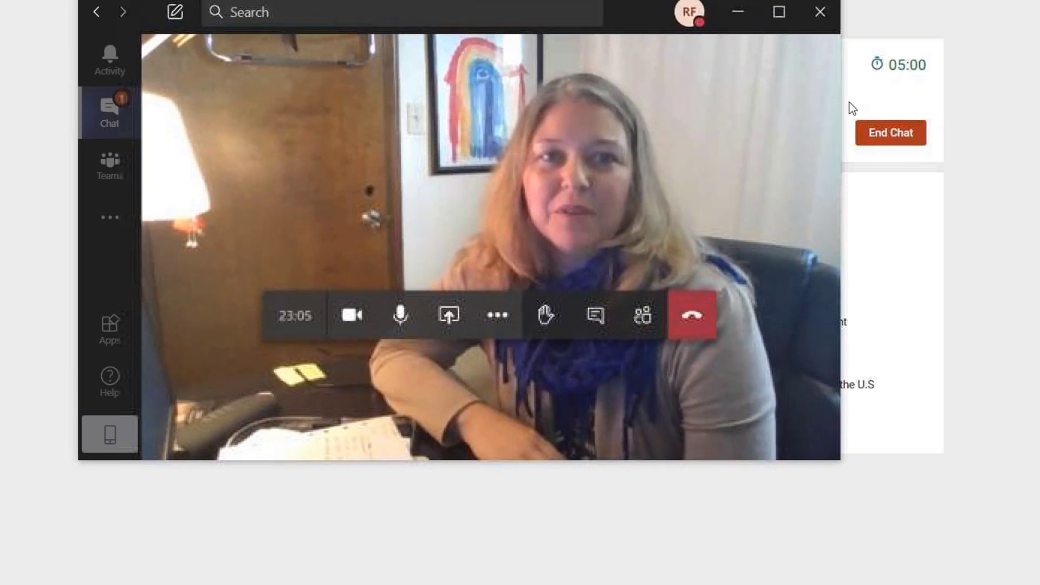
click(743, 16)
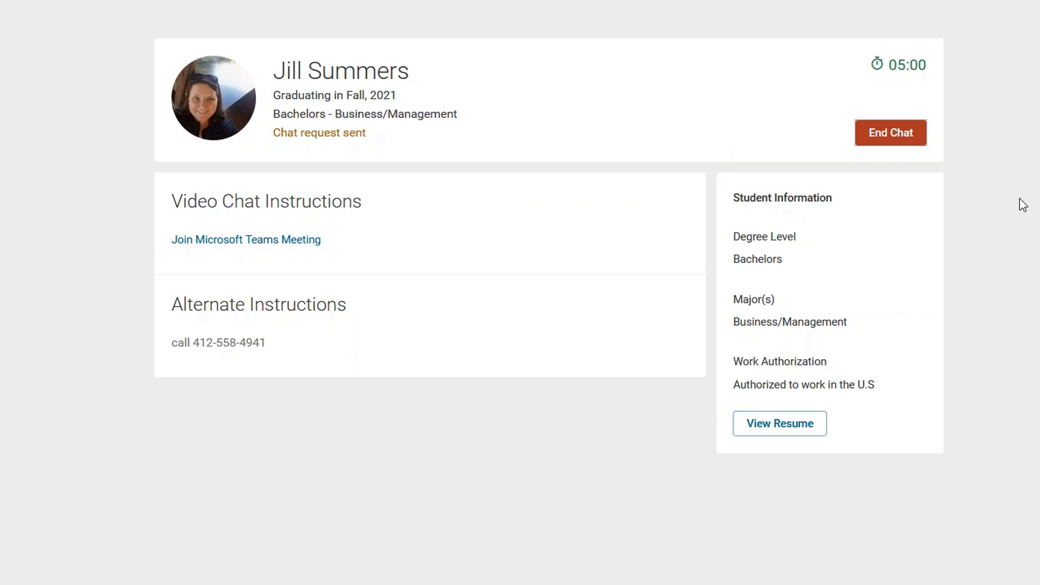
End the chat and submit Overall Feedback 'Not Interested' with the note 'great job'.
click(903, 133)
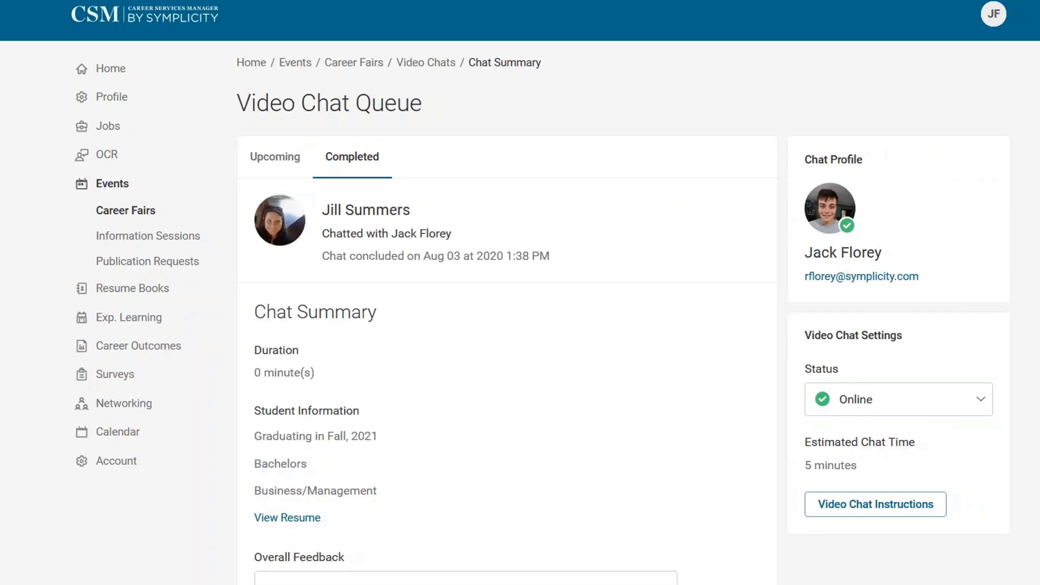
scroll(457, 469, down, 5)
click(376, 264)
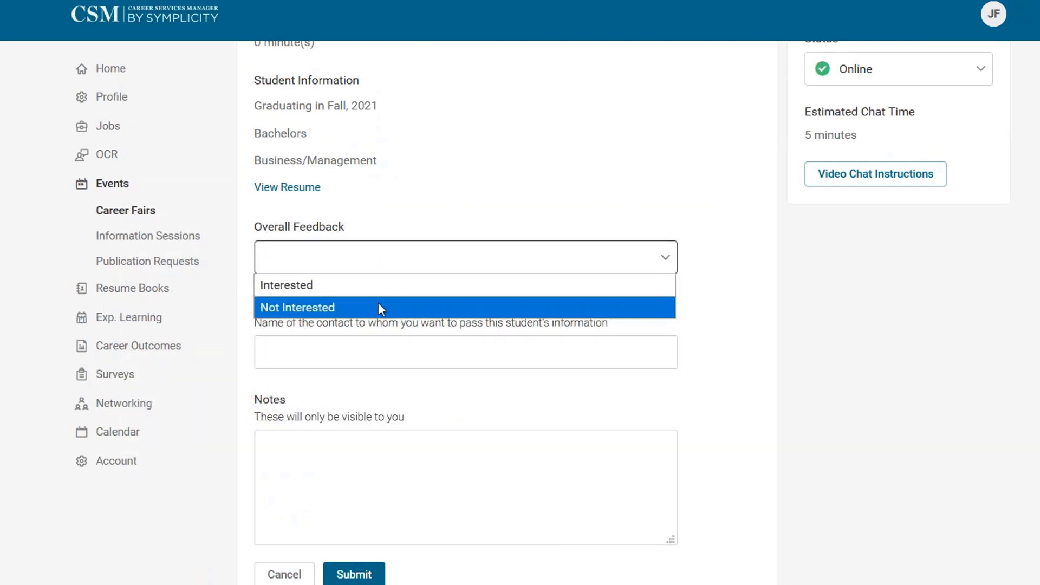
click(378, 307)
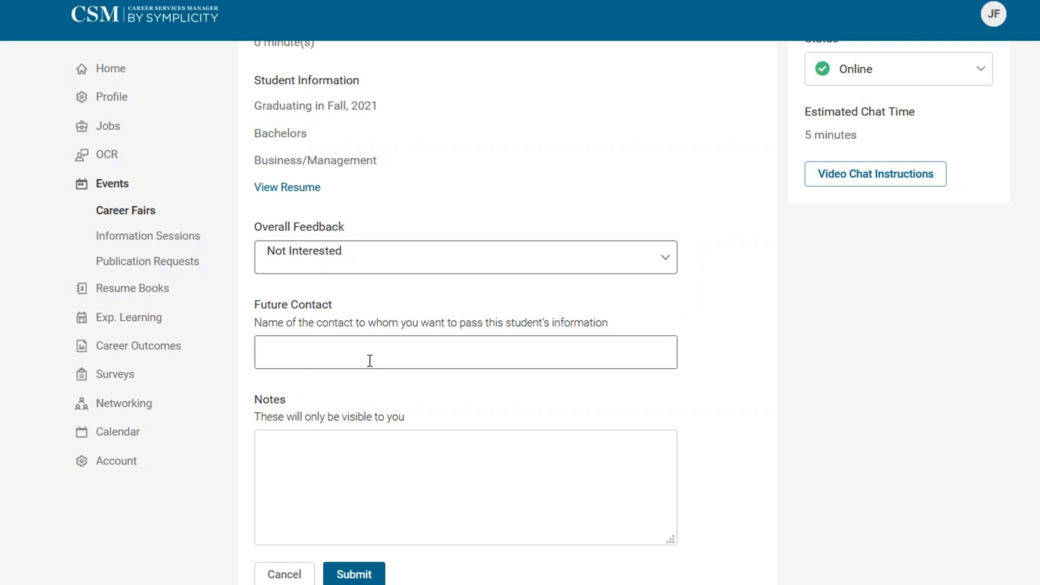
click(395, 505)
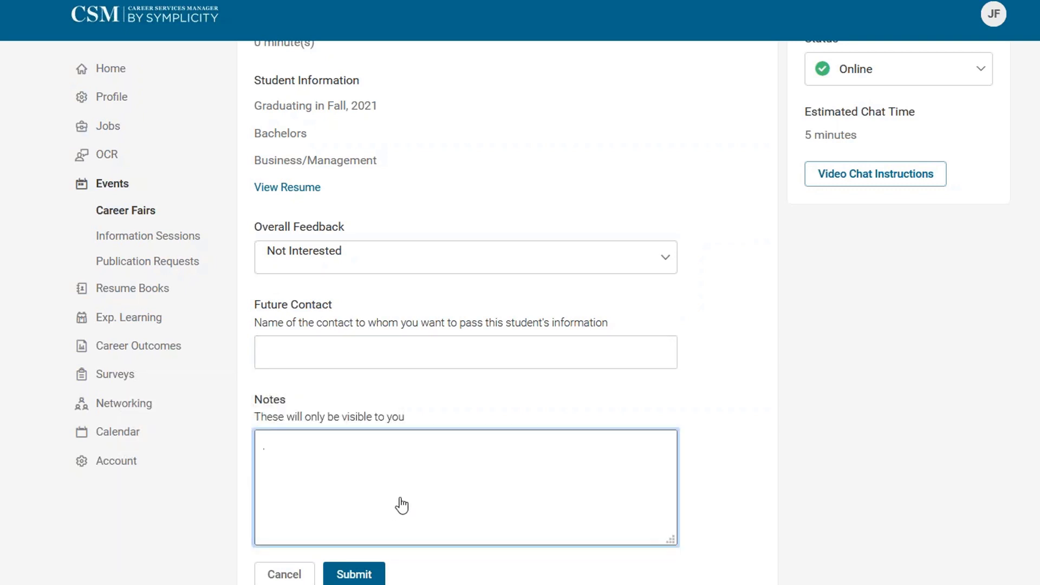
text(great job)
click(354, 574)
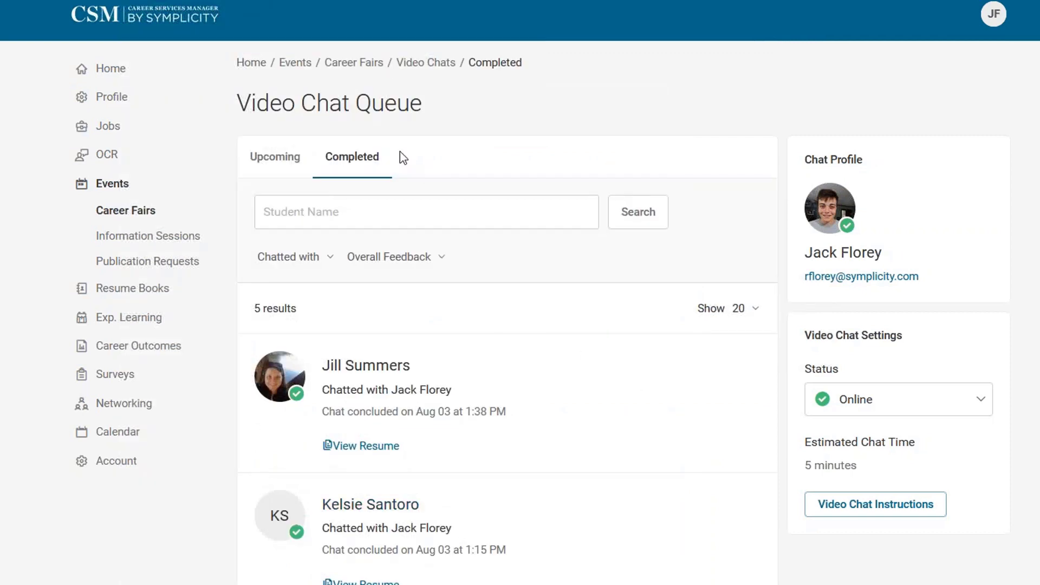
click(263, 163)
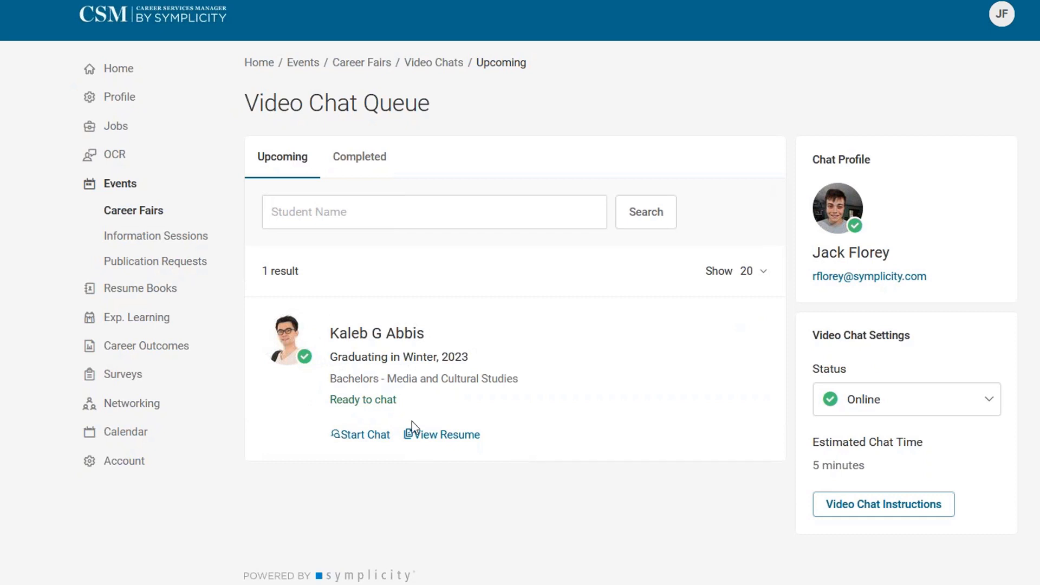
click(372, 438)
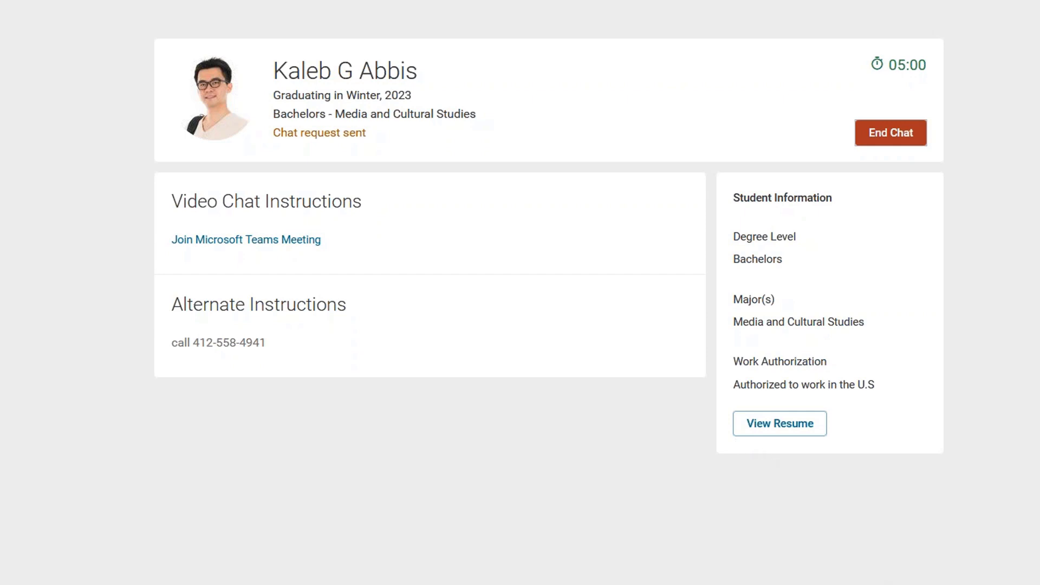
click(740, 503)
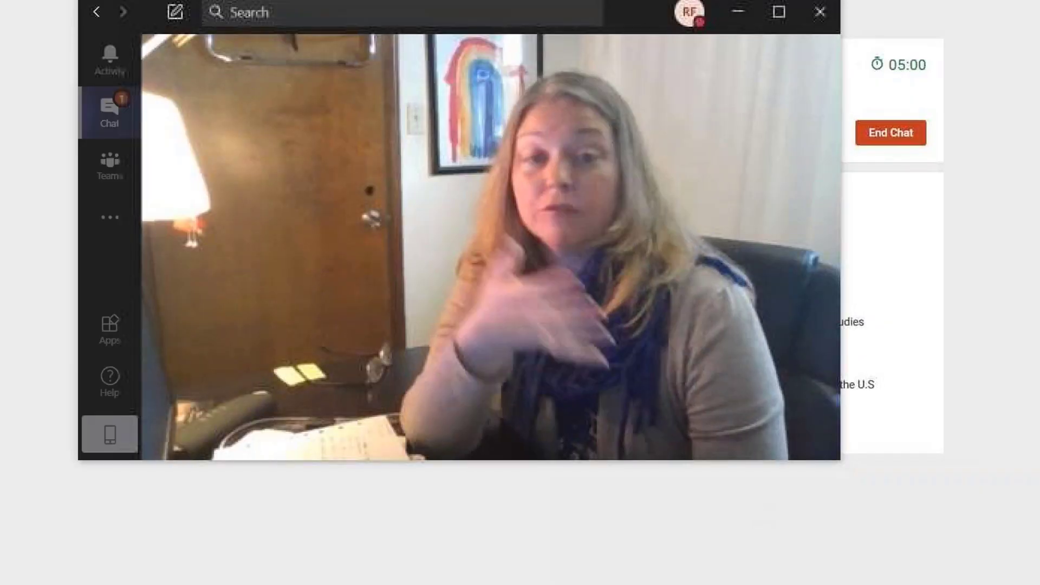
mouse_move(644, 325)
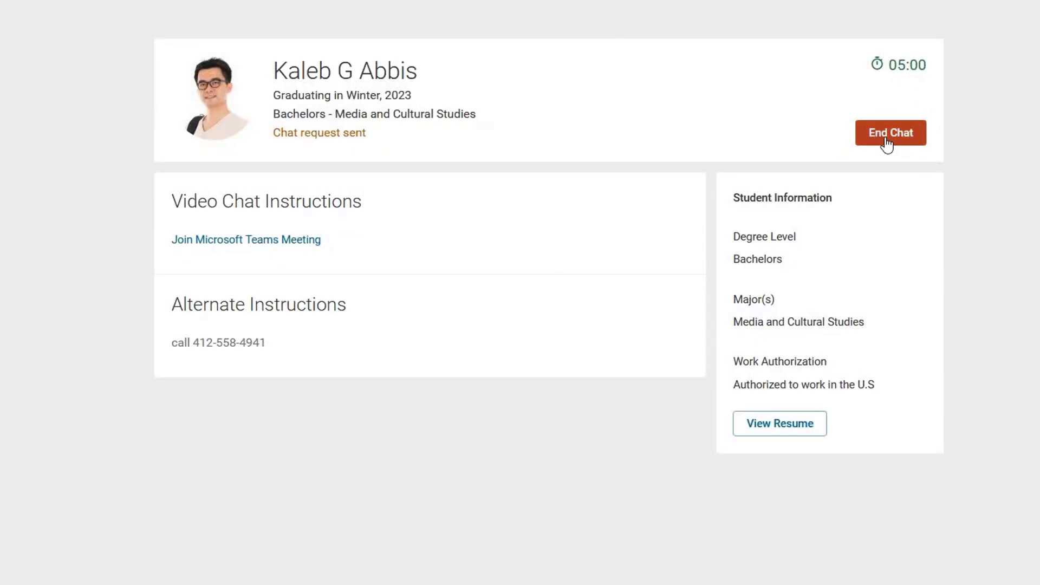
End the video chat, review the Chat Summary, and switch to the Upcoming chats list.
click(887, 144)
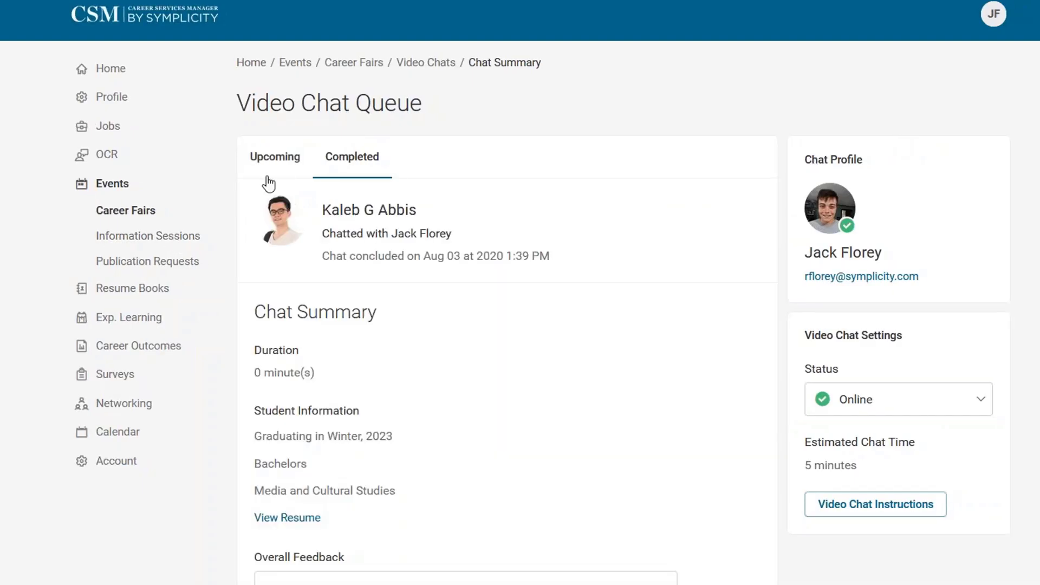
scroll(558, 501, down, 5)
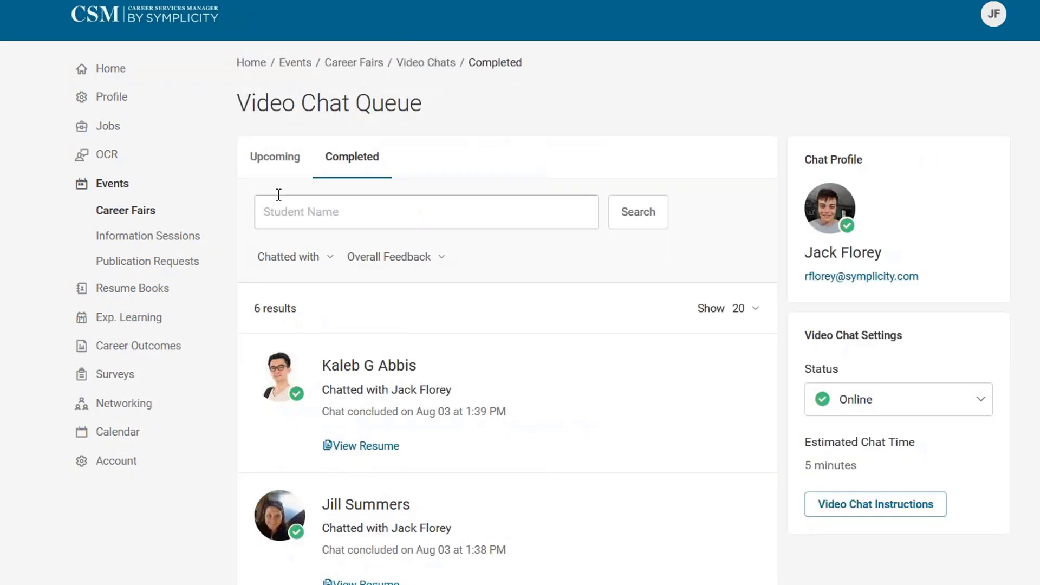
click(275, 162)
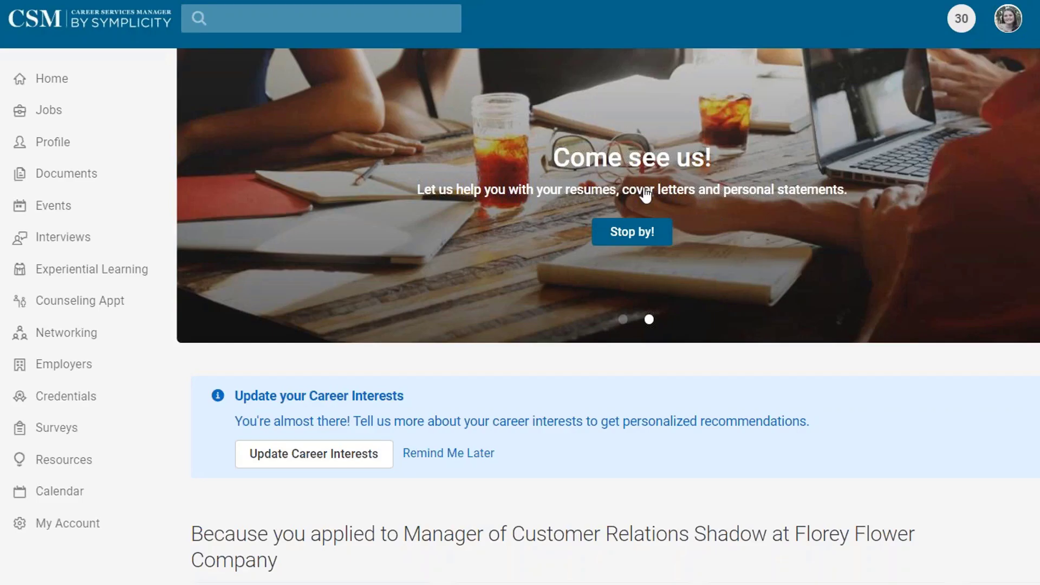
Open the Local and Campus Jobs Fair Fall 2020 LIVE event from Career Fairs.
click(36, 206)
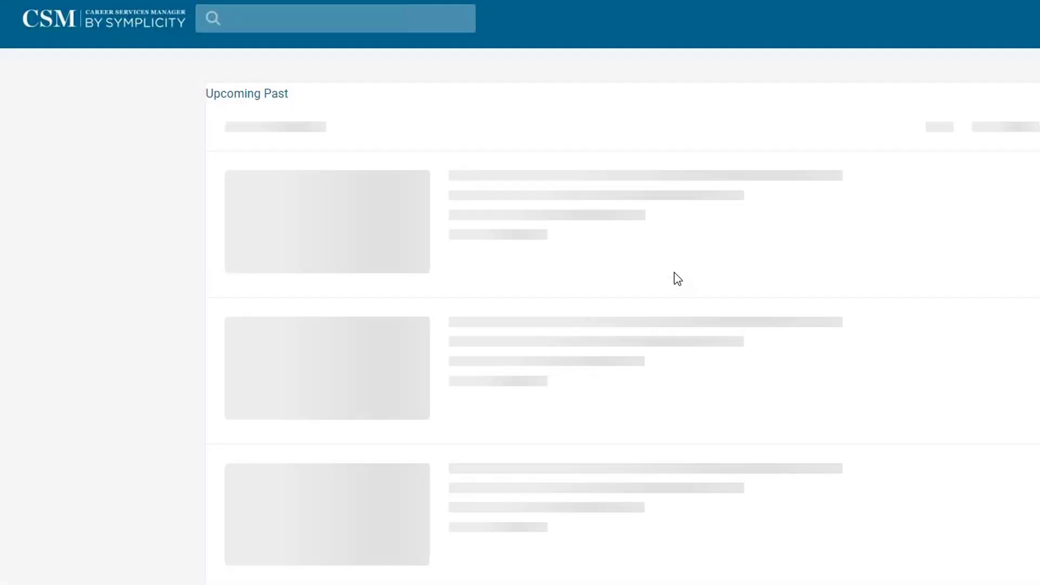
click(667, 259)
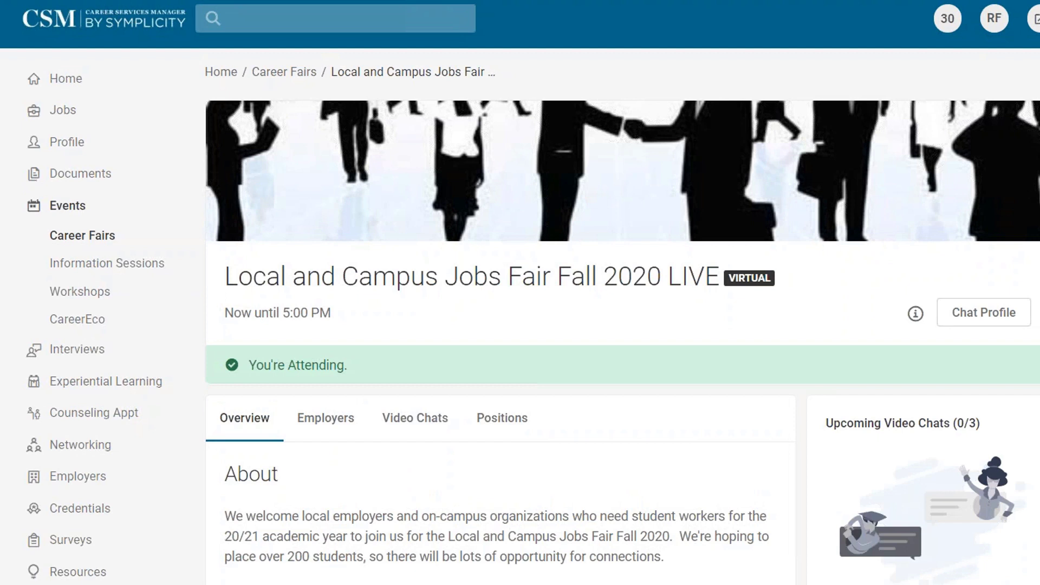
scroll(623, 325, down, 5)
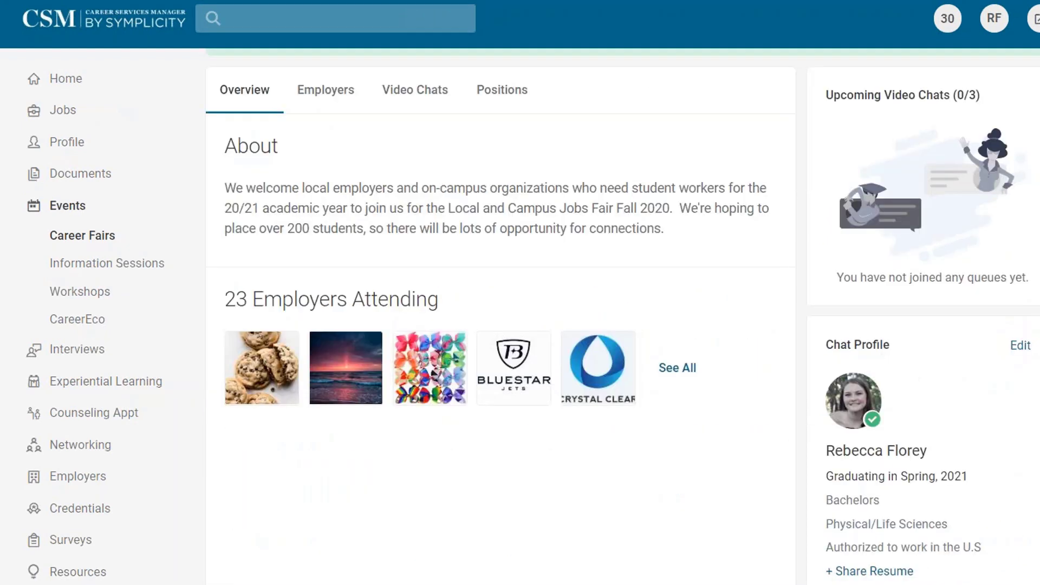
scroll(624, 315, up, 5)
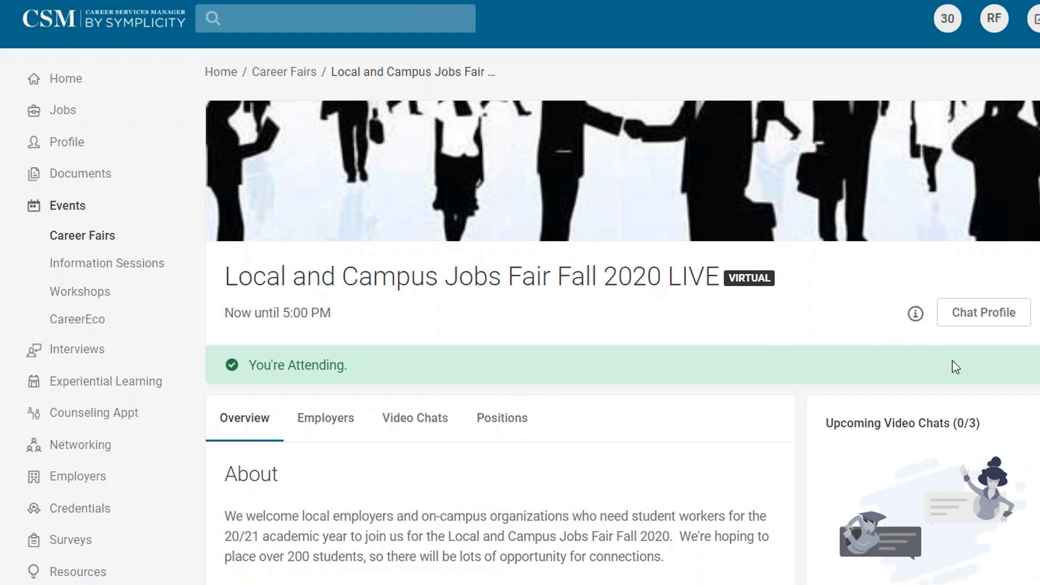
Read and close the fair's Help and Information notice, then show the Employers tab.
click(916, 314)
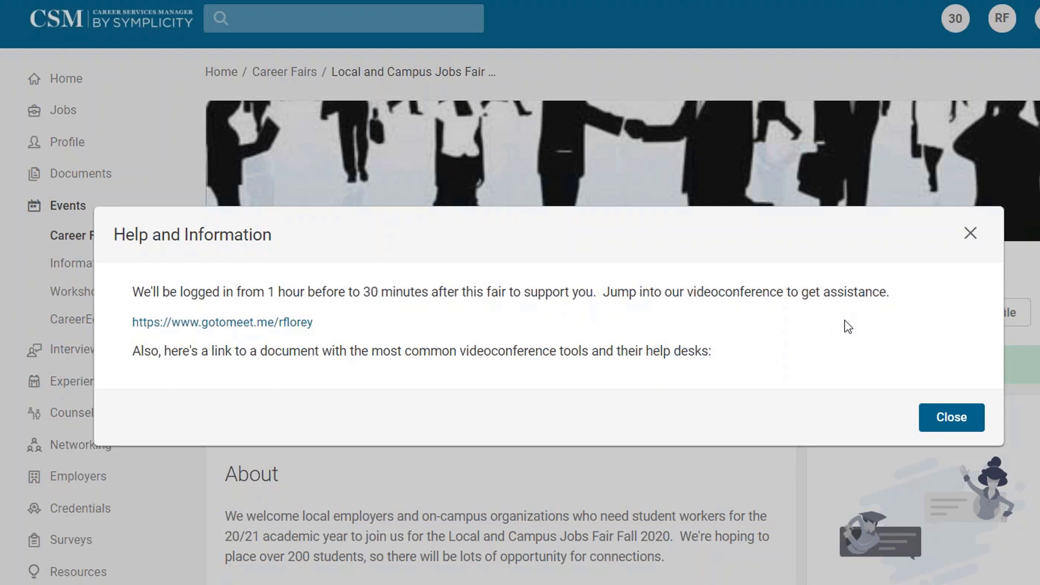
click(947, 419)
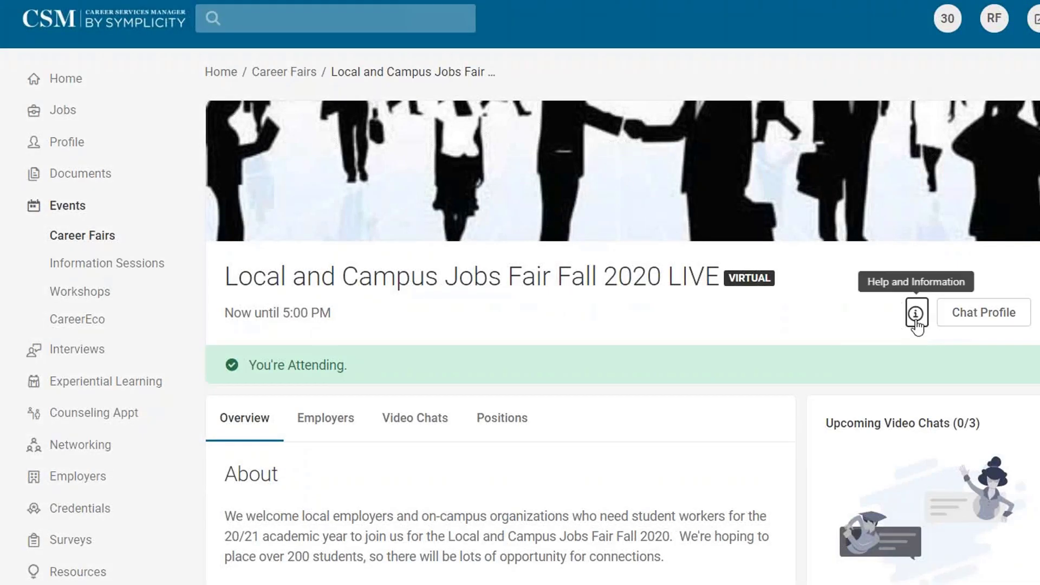
click(313, 425)
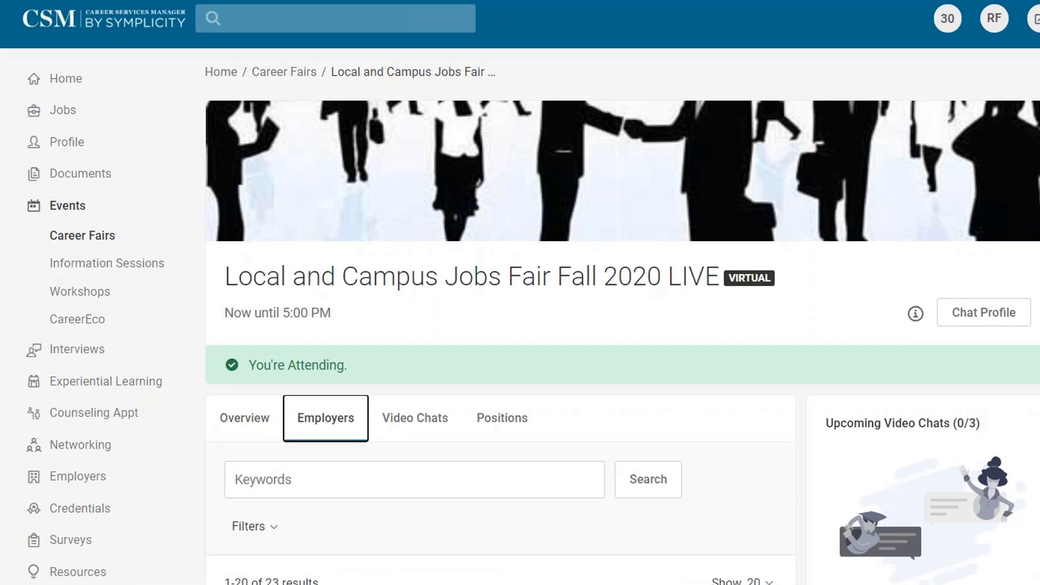
Find Test Employer Kaplan in the Employers list and remove it from favourites.
scroll(501, 317, down, 10)
scroll(500, 317, down, 8)
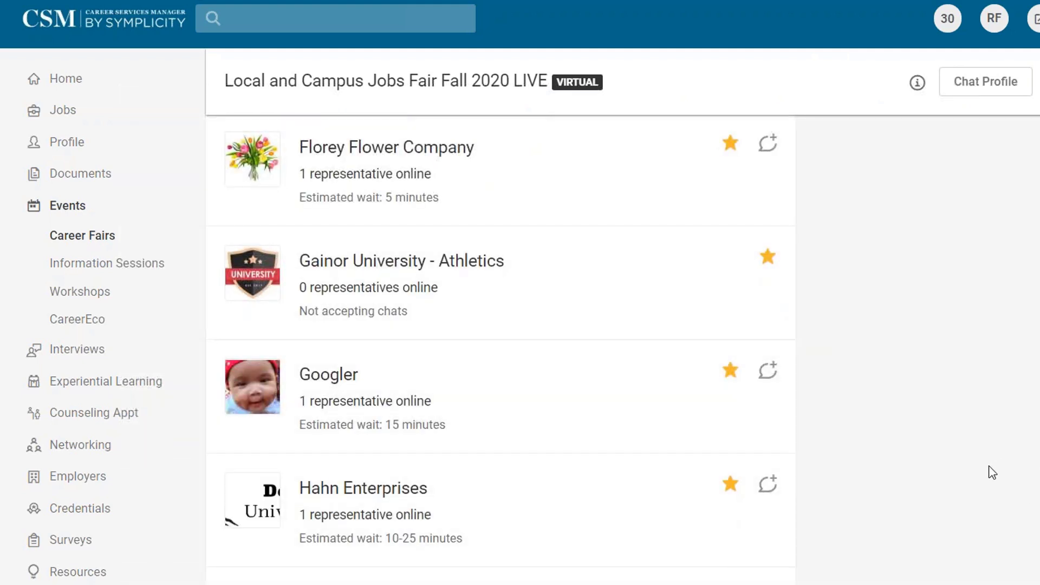
scroll(1002, 469, up, 5)
scroll(991, 473, up, 10)
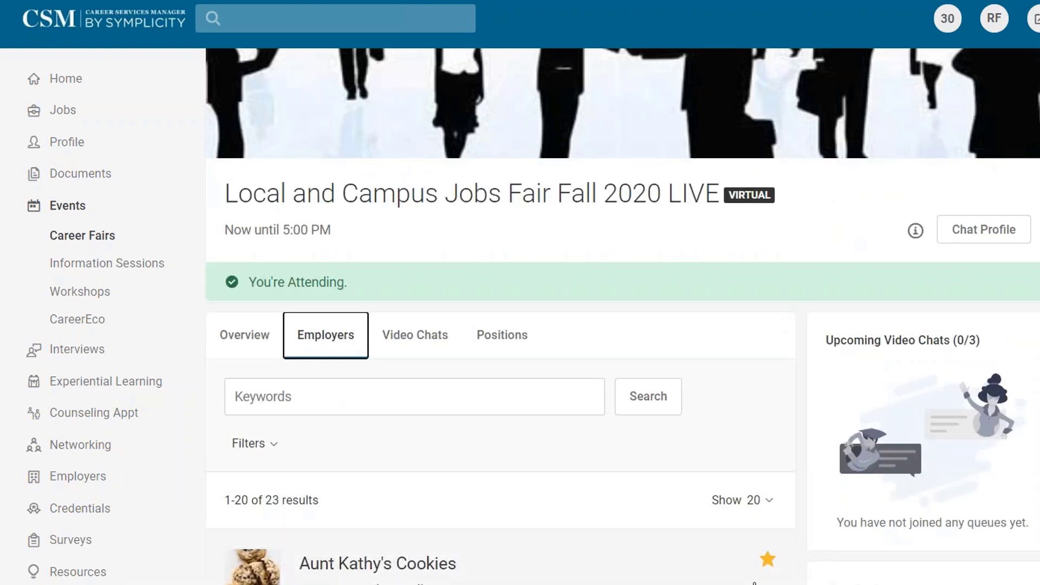
scroll(750, 566, down, 15)
scroll(707, 483, down, 5)
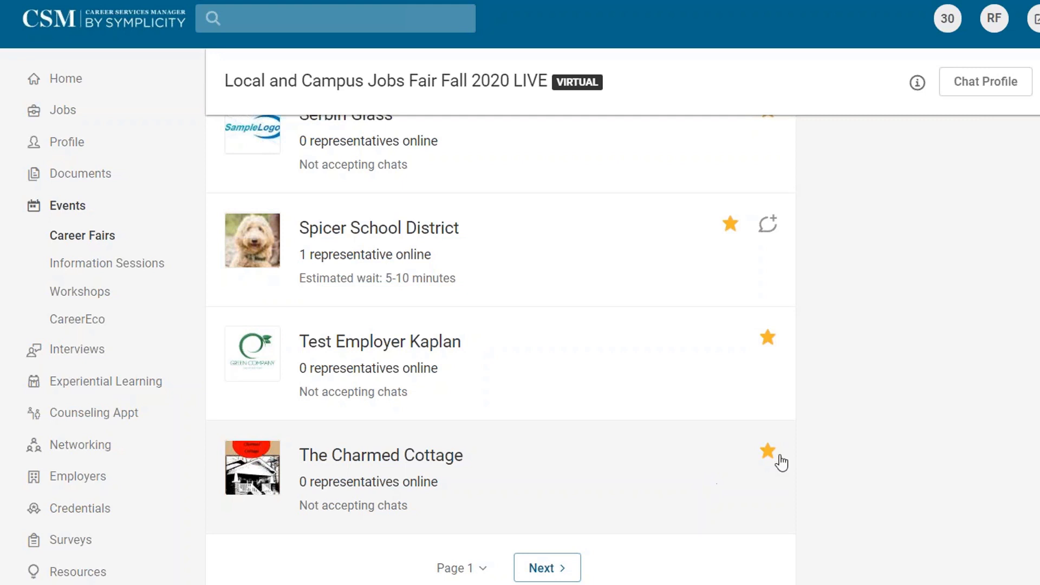
click(768, 337)
Open Test Employer Kaplan's employer page within the fair.
click(781, 378)
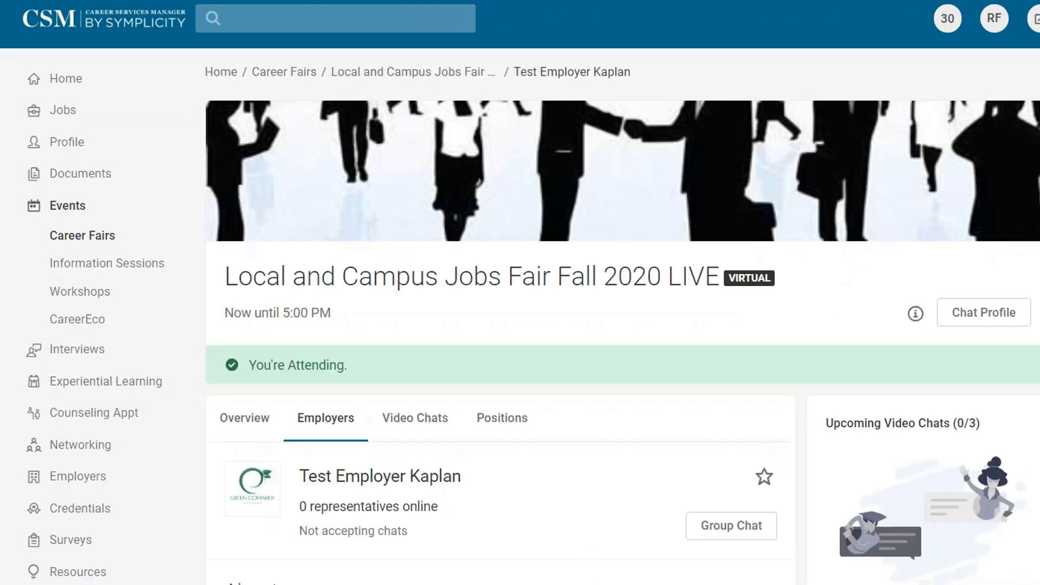
scroll(746, 470, down, 5)
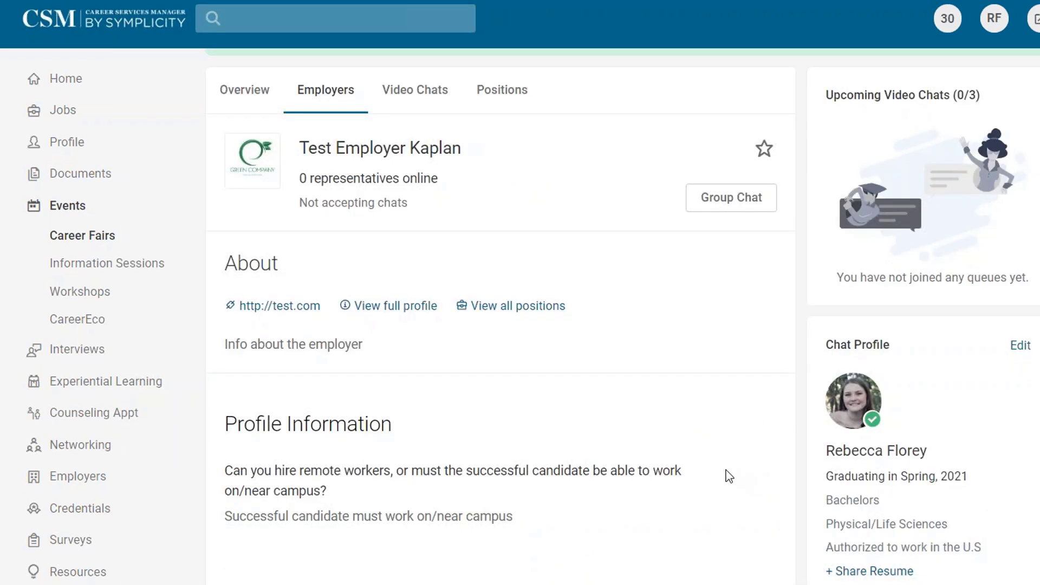
scroll(724, 481, up, 5)
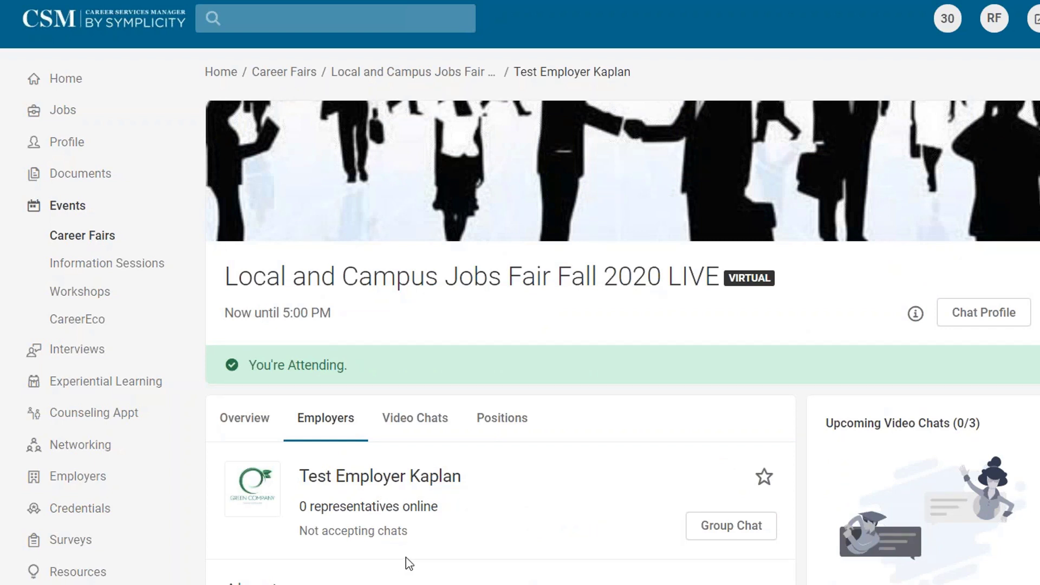
click(728, 528)
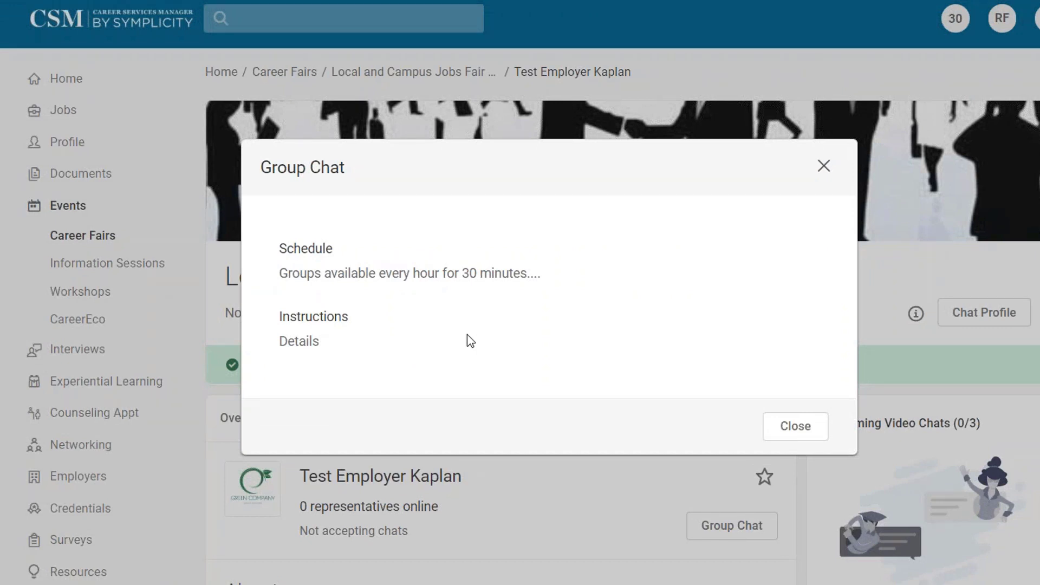
Close the group chat details, return to the Employers list, and open Florey Flower Company.
click(783, 428)
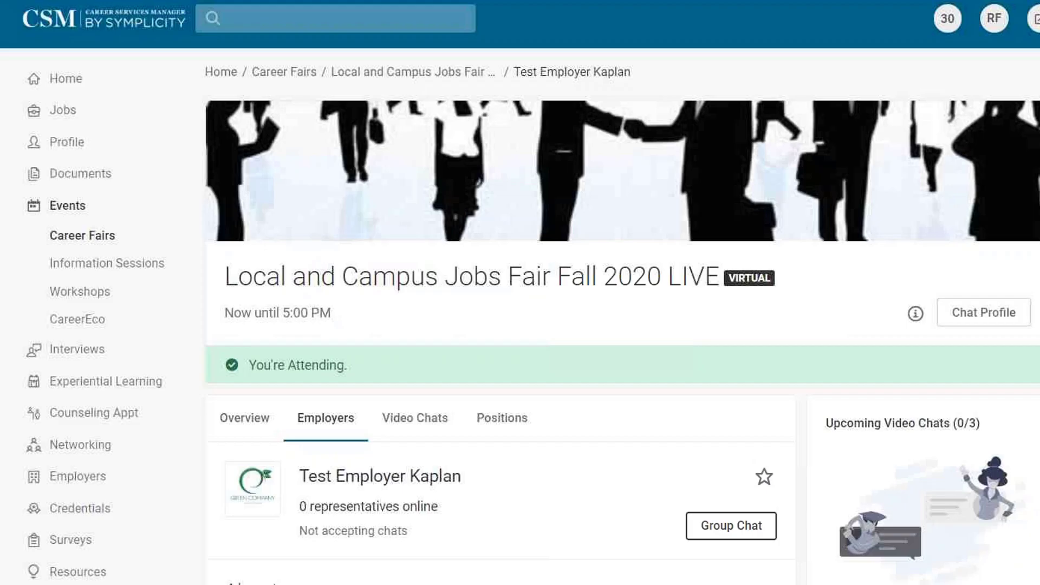
click(334, 425)
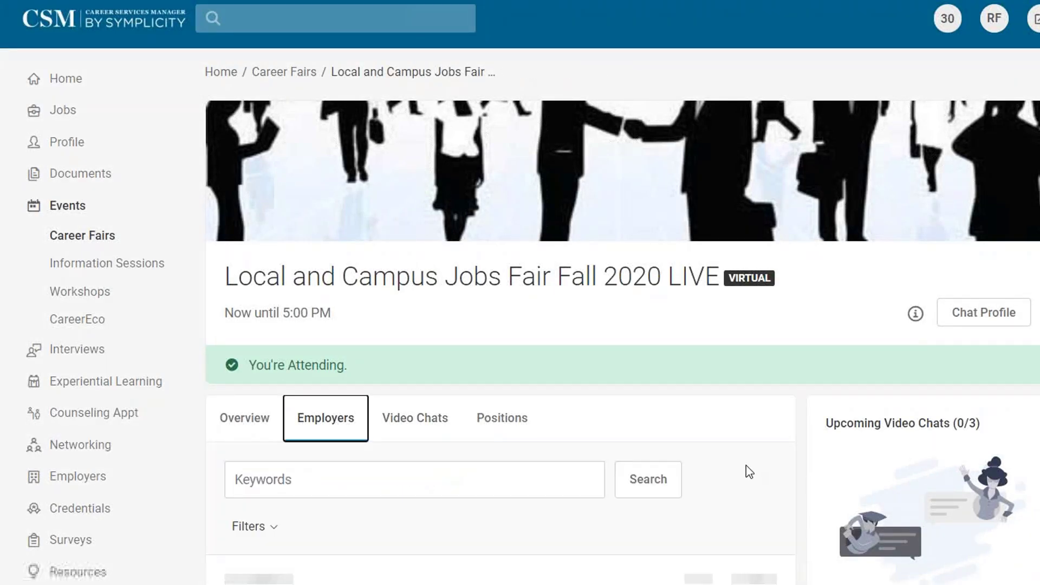
scroll(501, 347, down, 15)
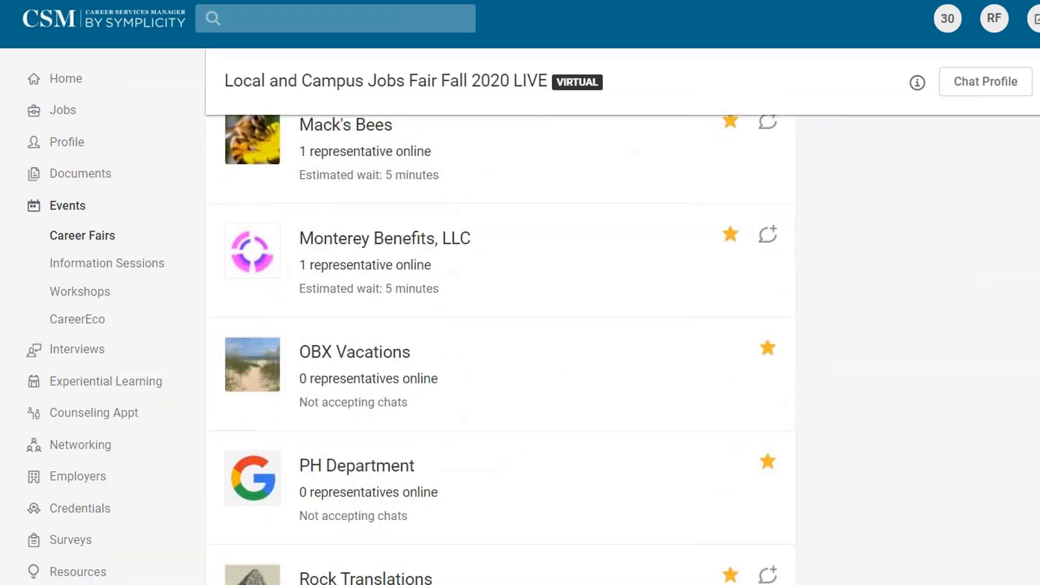
scroll(501, 347, down, 10)
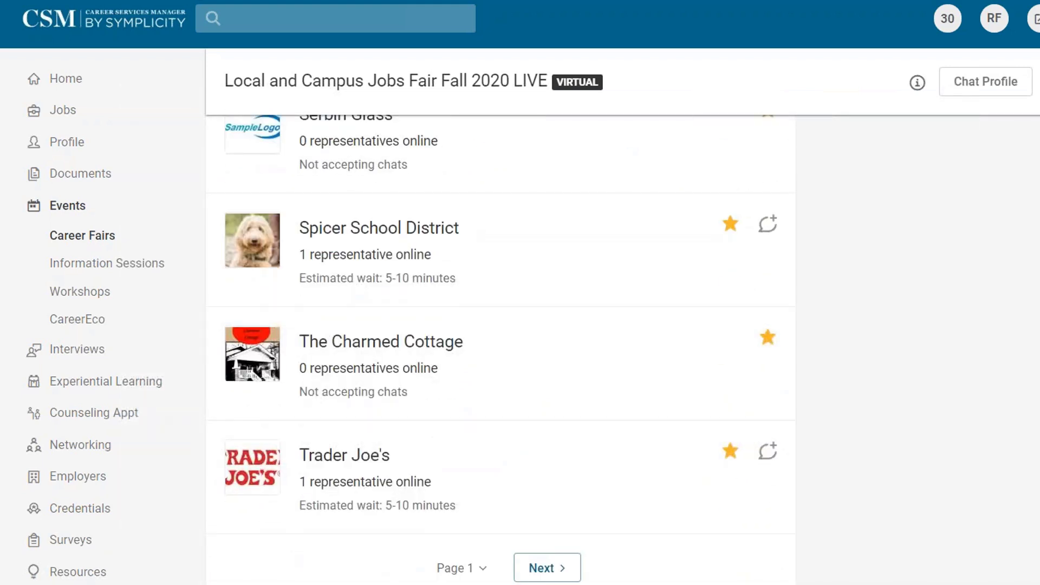
scroll(500, 347, up, 15)
scroll(501, 347, up, 5)
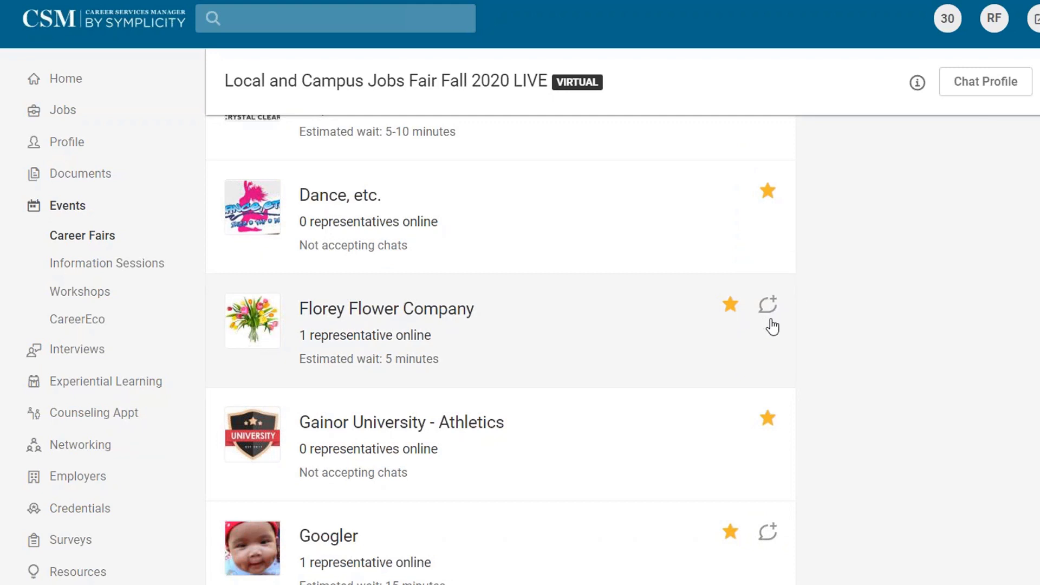
click(343, 309)
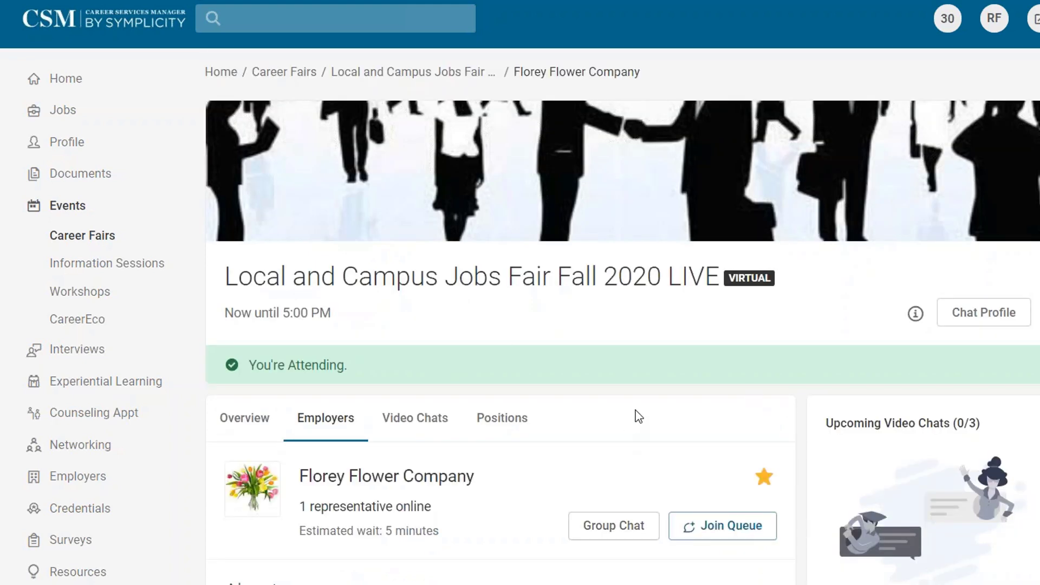
Review Florey Flower Company's group chat details, then join its video chat queue.
scroll(632, 283, down, 5)
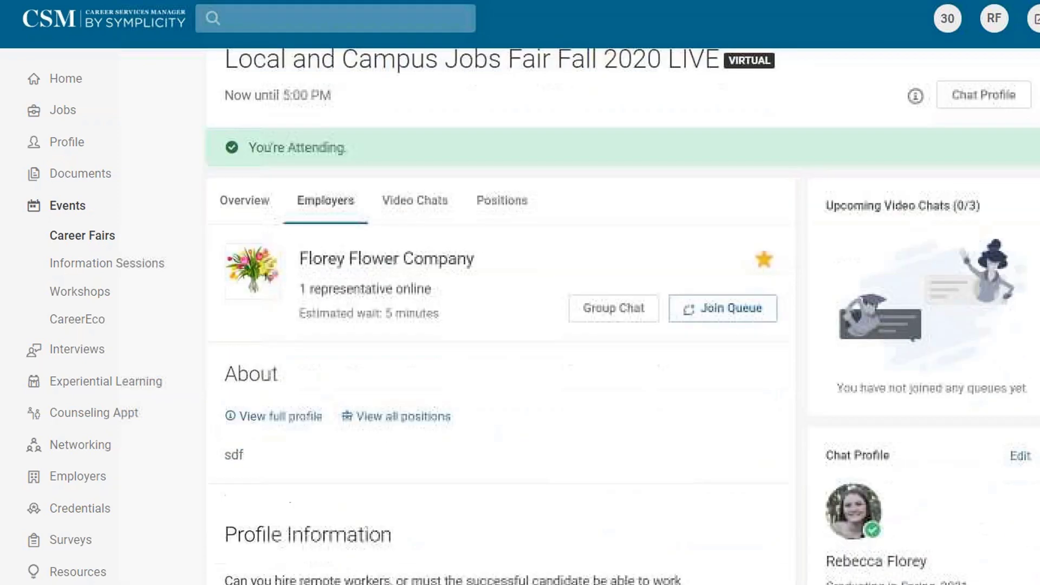
click(647, 284)
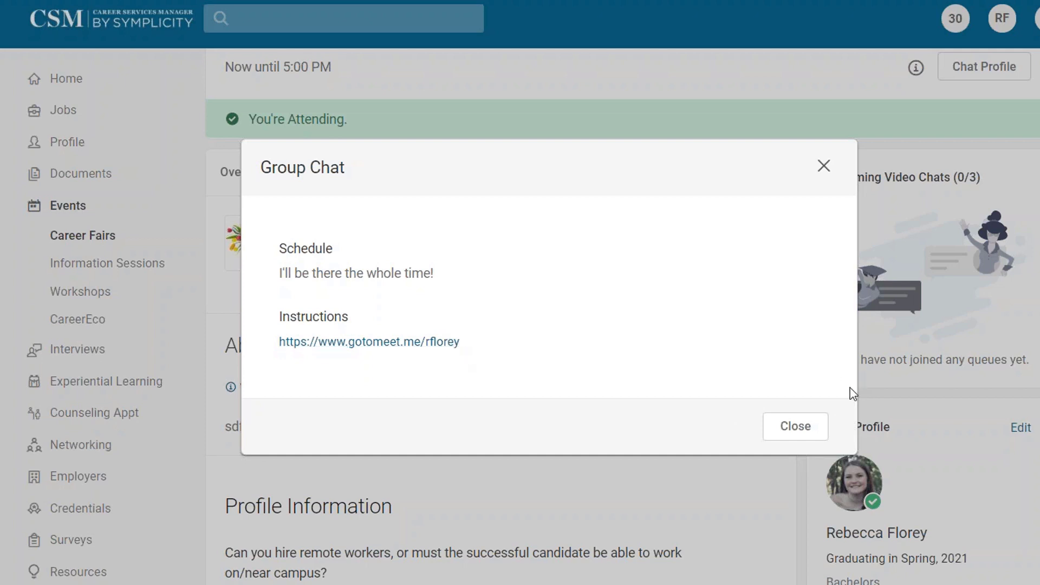
click(797, 433)
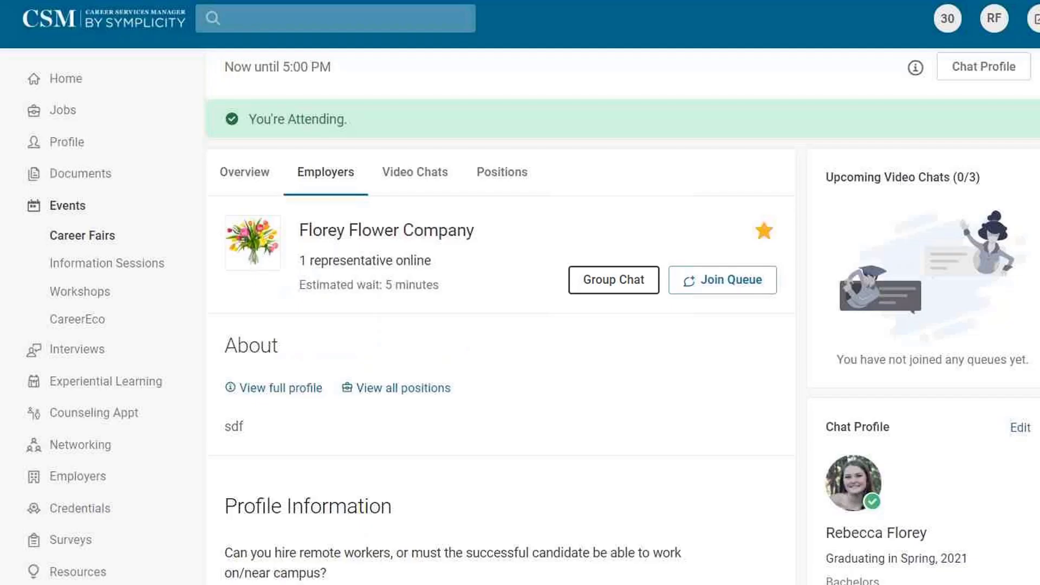
click(721, 279)
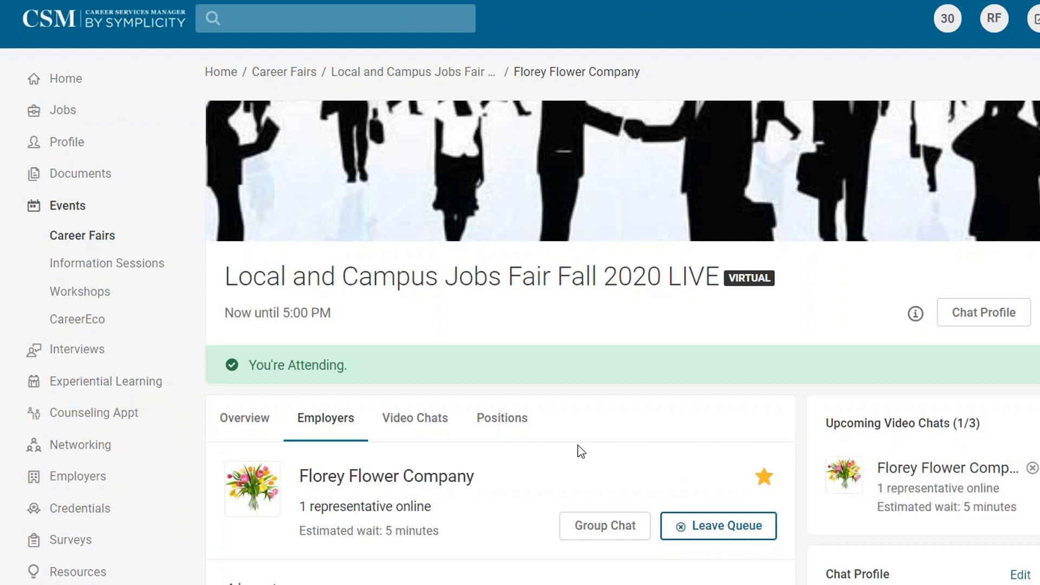
Back in the Employers list, join Rock Translations' video chat queue.
click(347, 421)
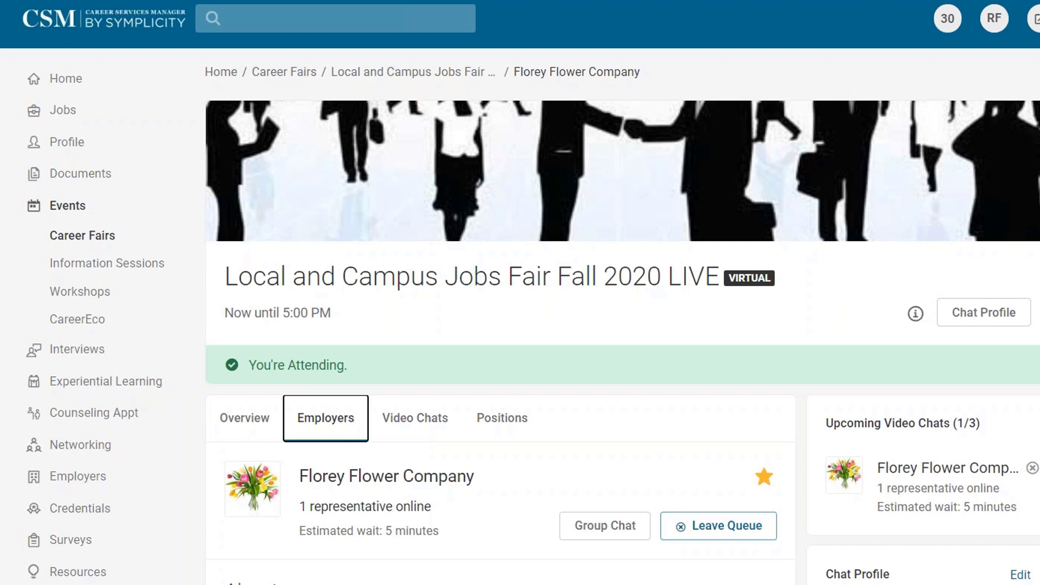
scroll(500, 341, down, 10)
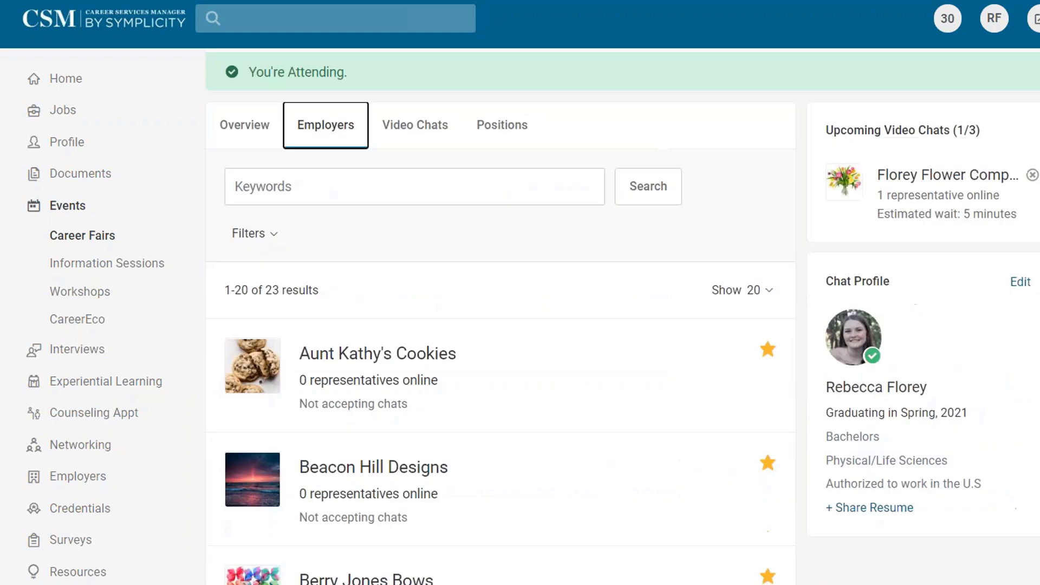
scroll(498, 349, down, 1)
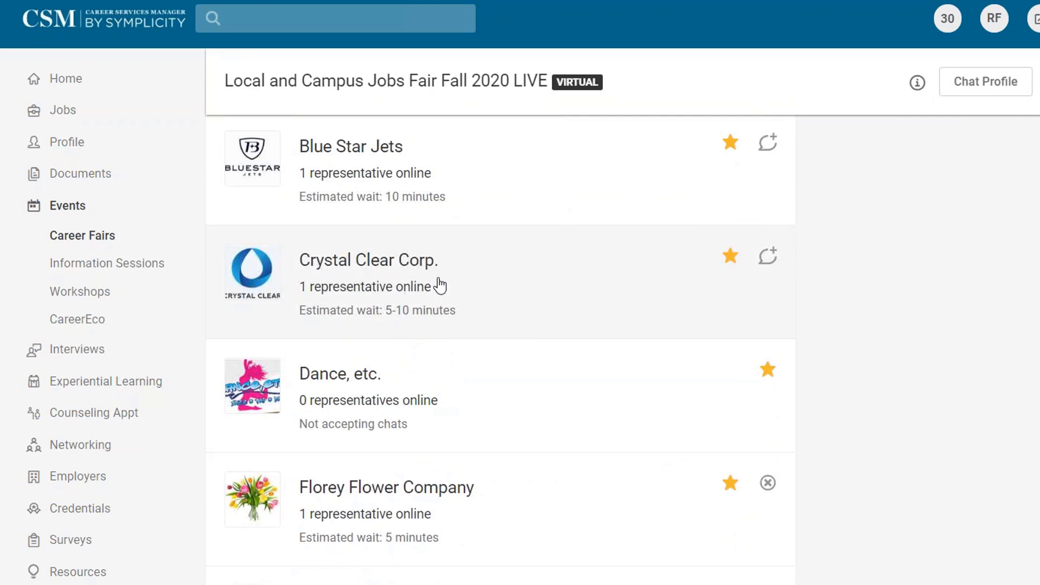
scroll(535, 441, down, 7)
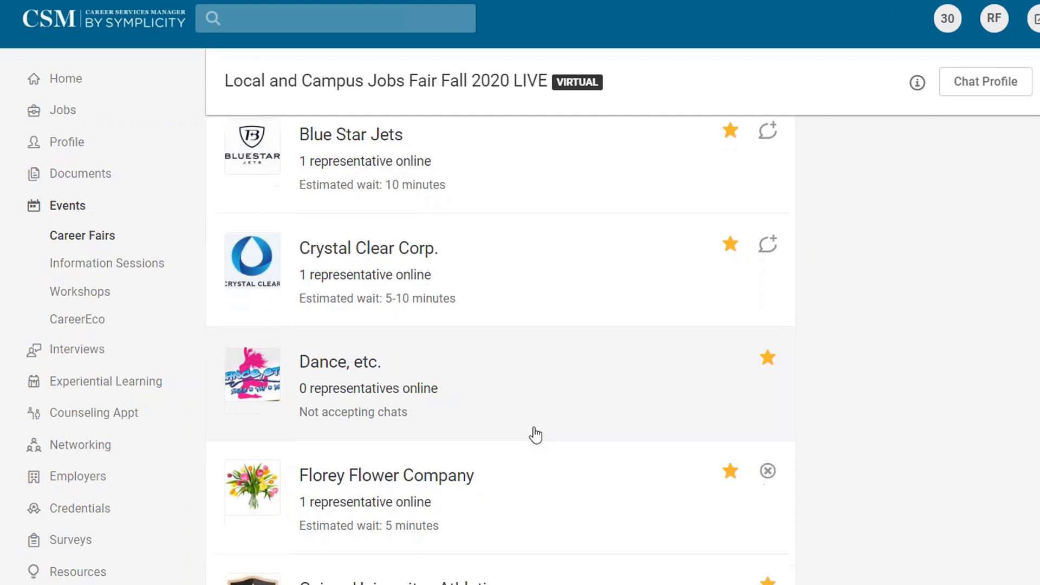
scroll(524, 488, down, 5)
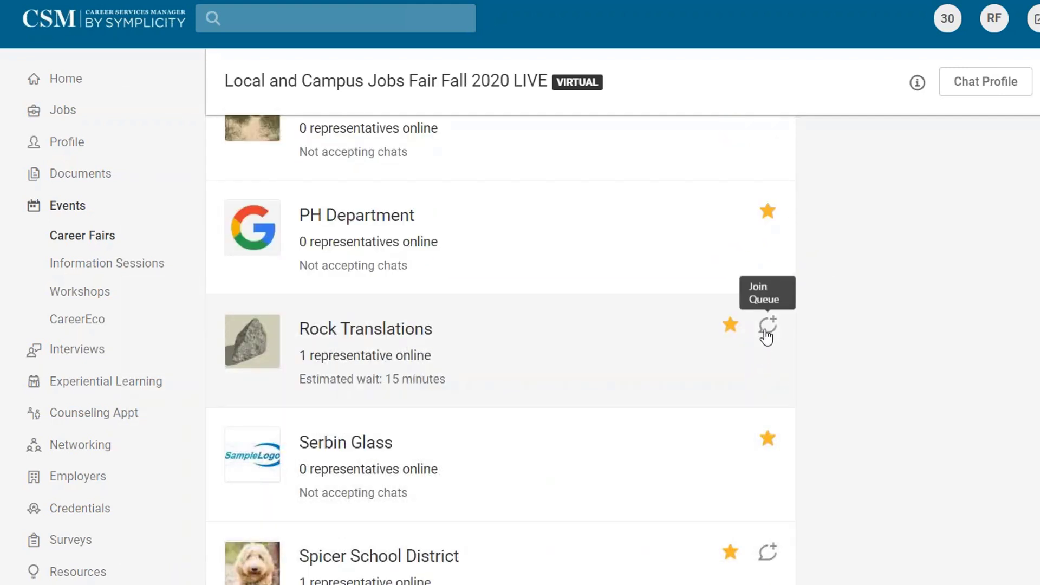
click(767, 325)
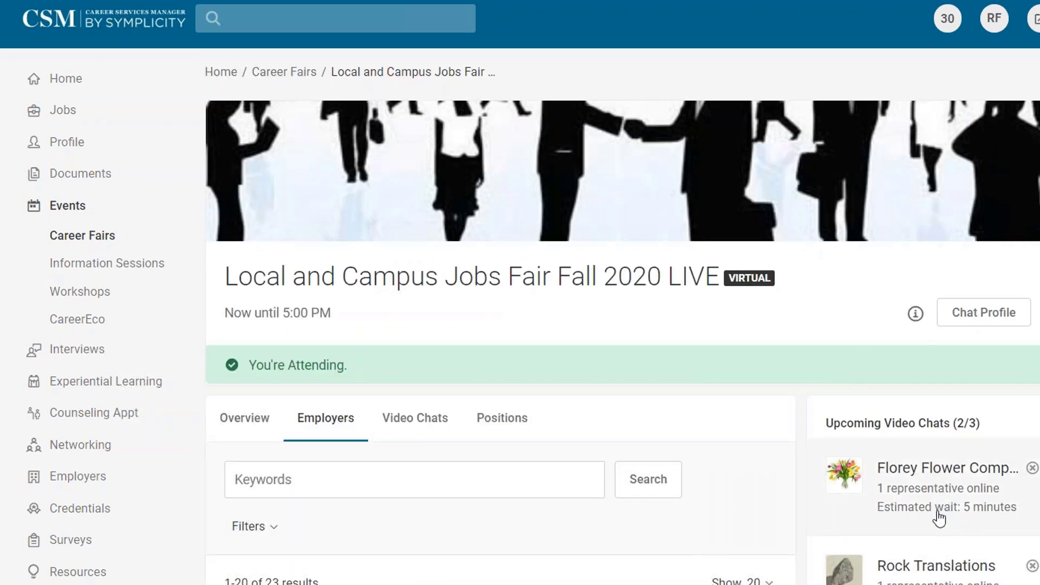
scroll(670, 522, down, 10)
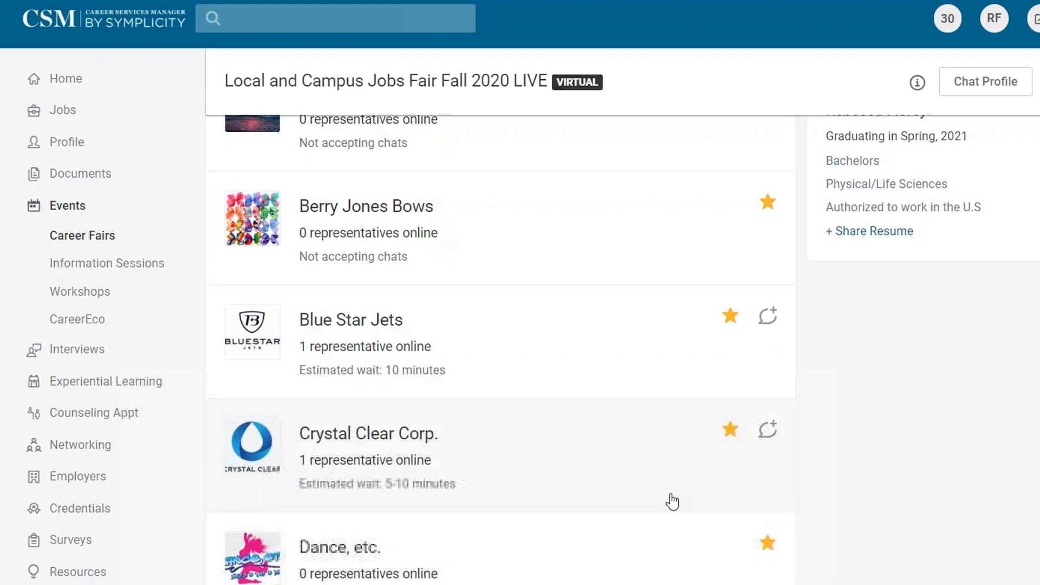
Open Crystal Clear Corp.'s page, read its Group Chat details, and scroll through About.
click(460, 436)
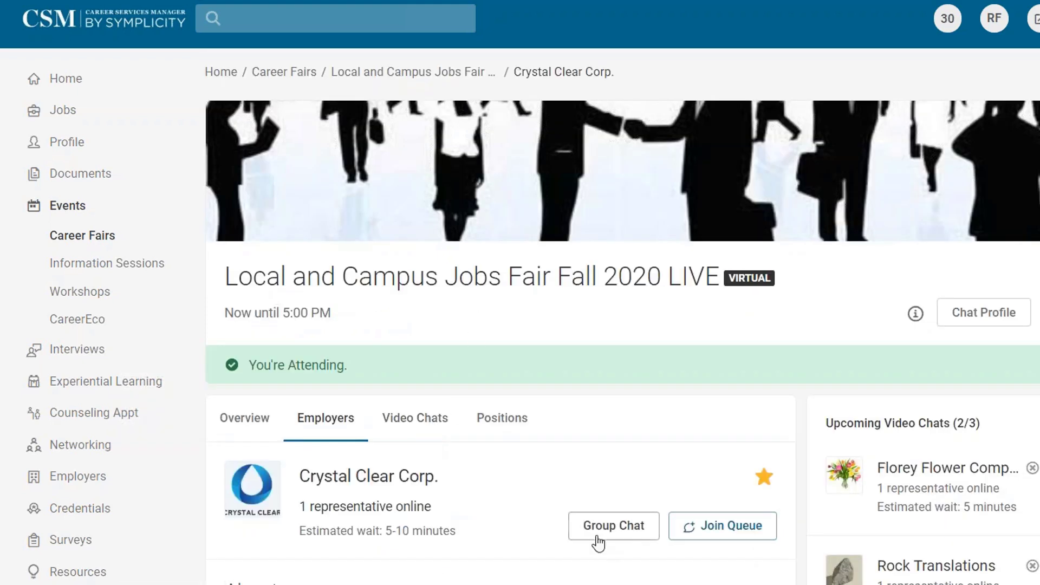
click(598, 534)
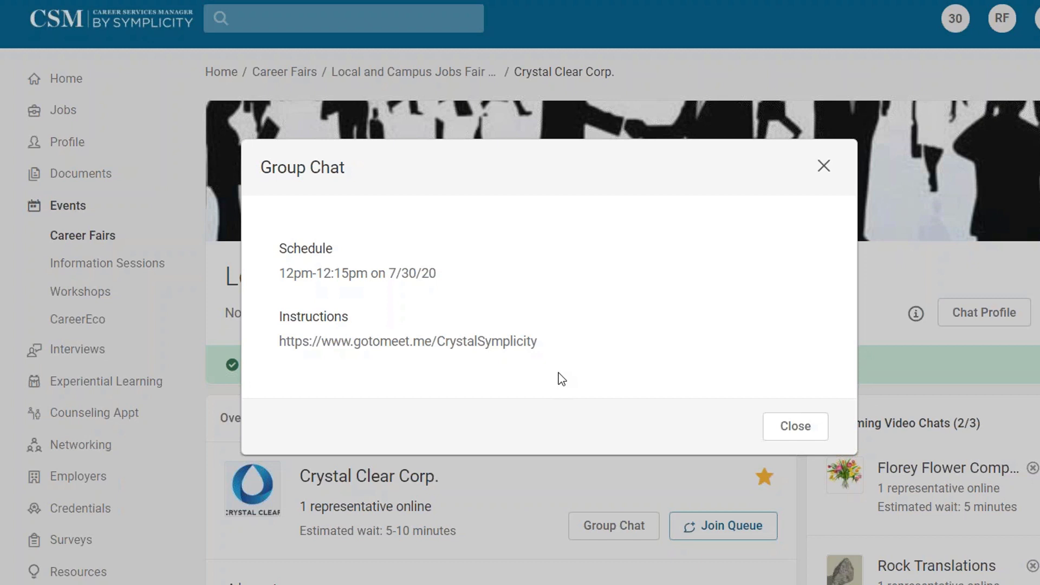
click(824, 166)
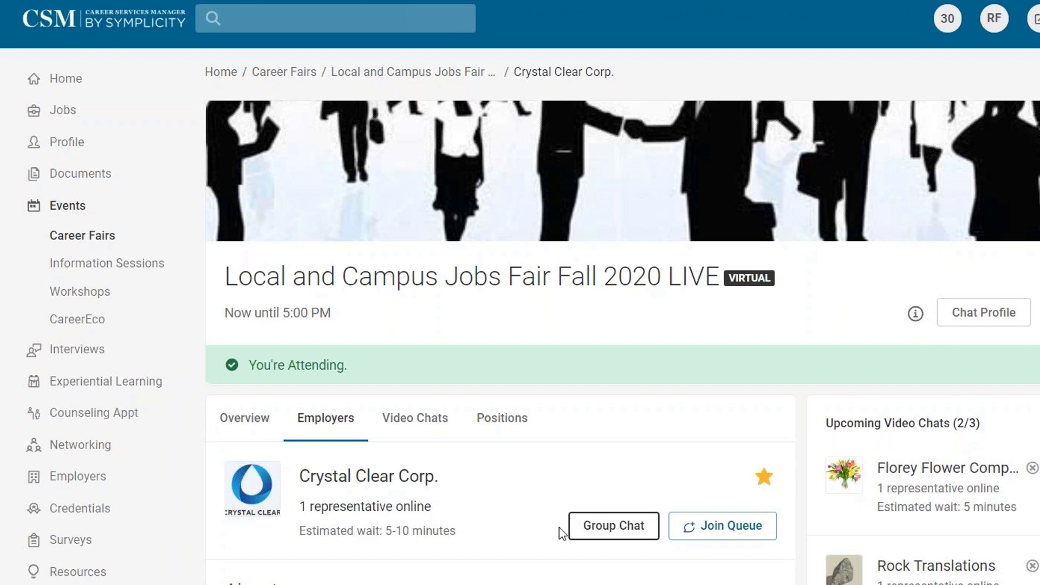
scroll(559, 528, down, 5)
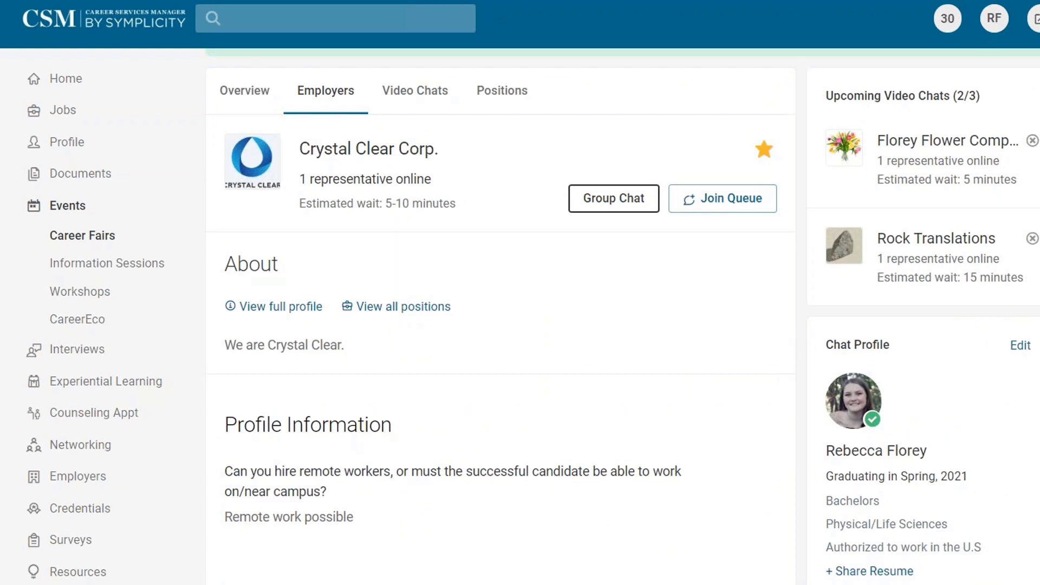
scroll(499, 325, up, 5)
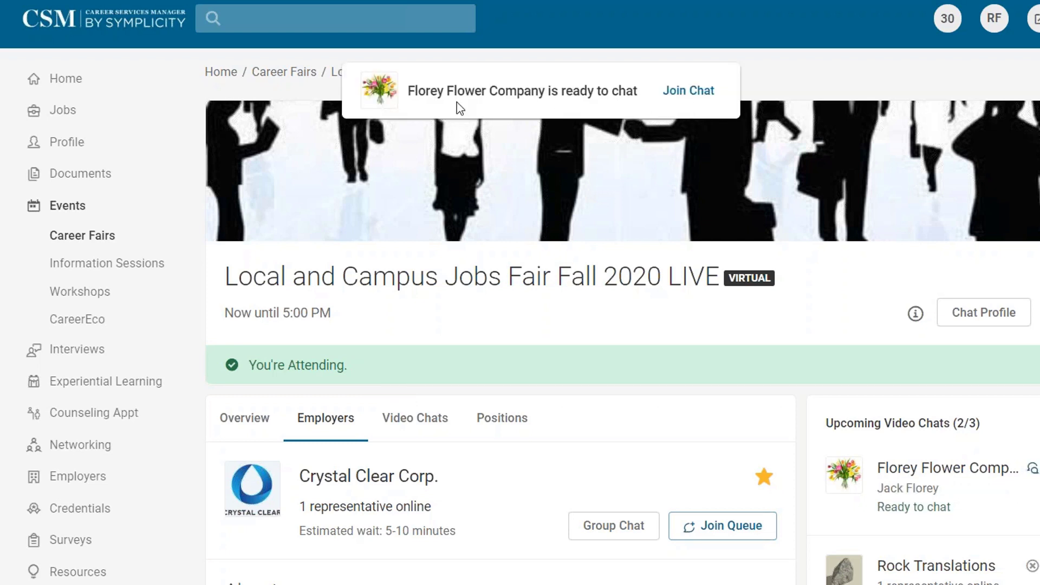
Join the Florey Flower Company video chat from its 'ready to chat' notification.
click(701, 97)
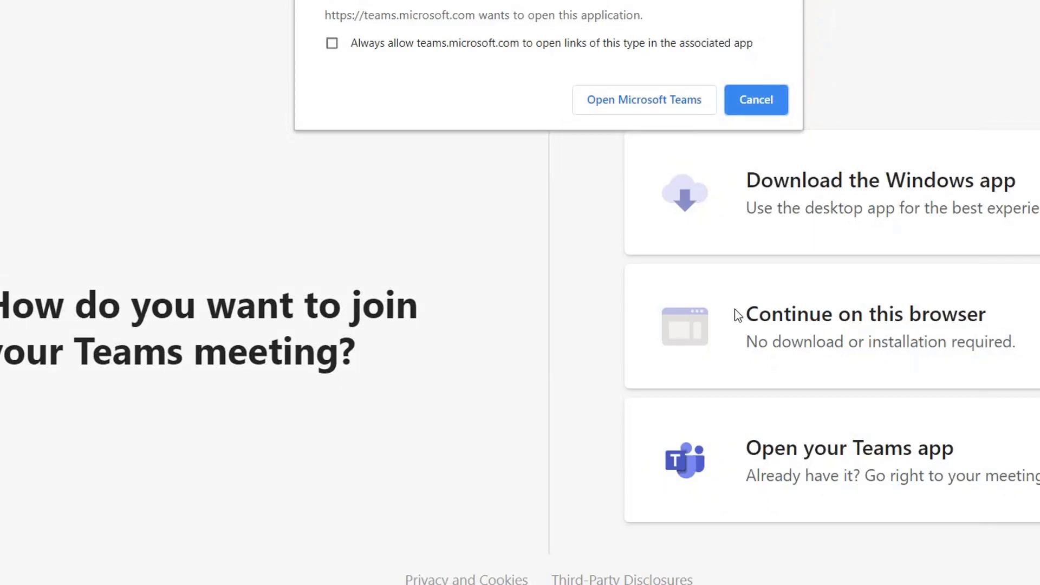
Skip the Teams desktop app and join the Florey Flower meeting in the browser instead.
click(735, 108)
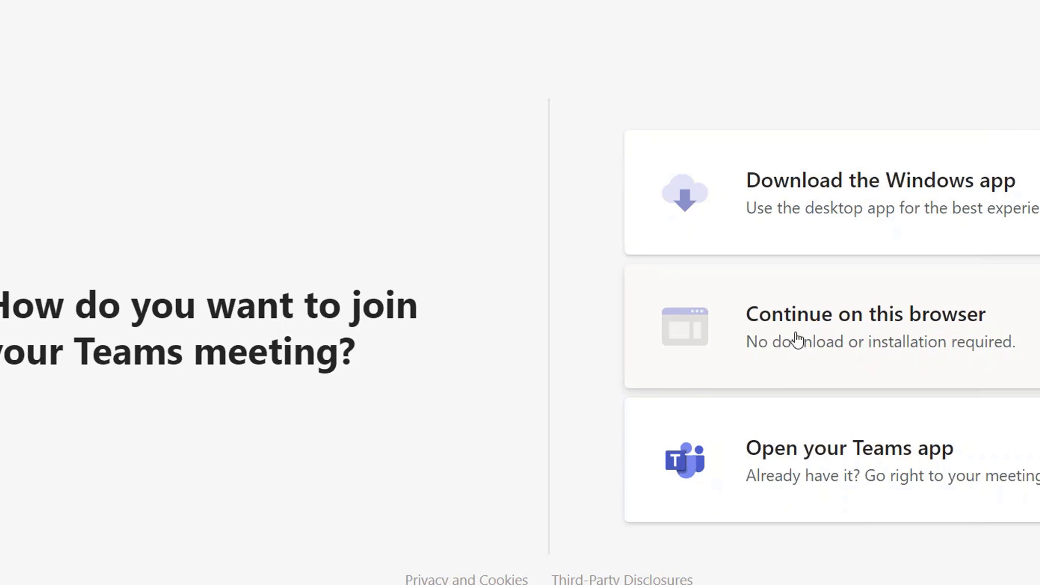
click(808, 304)
click(754, 340)
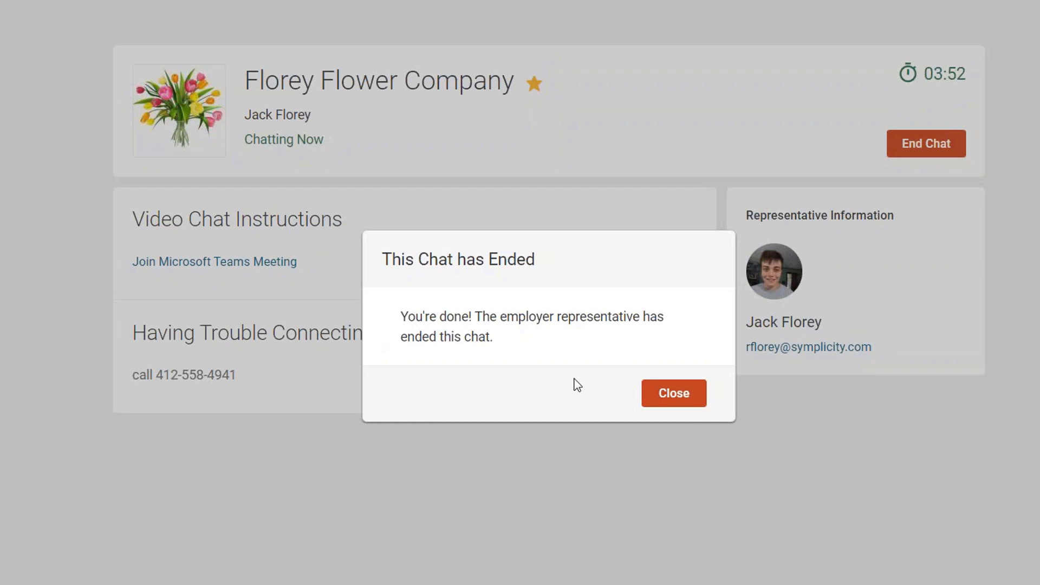
Dismiss the chat-ended notice and submit the Florey chat note 'Loved location, job seems boring'.
click(673, 395)
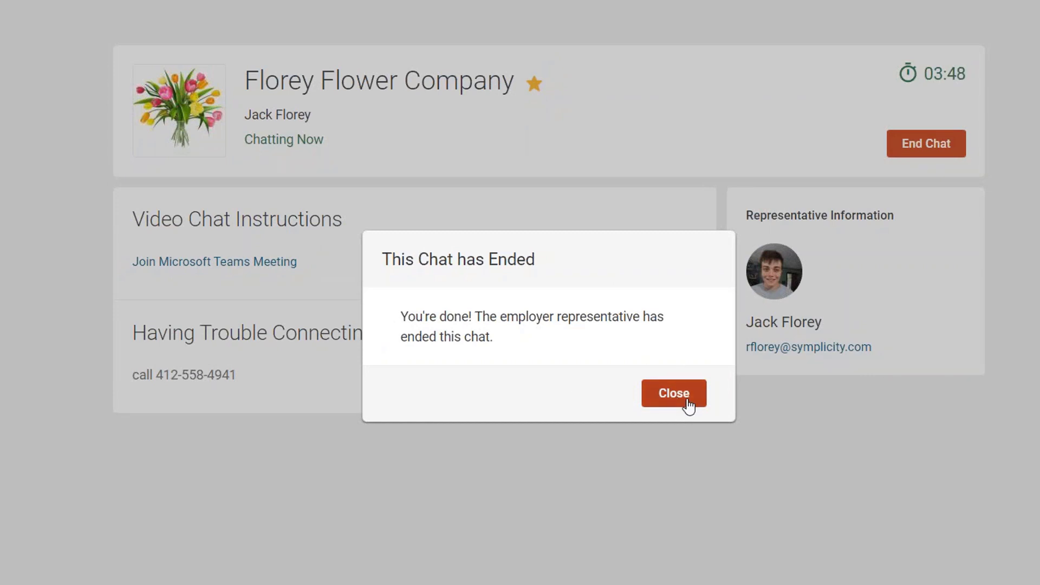
click(687, 402)
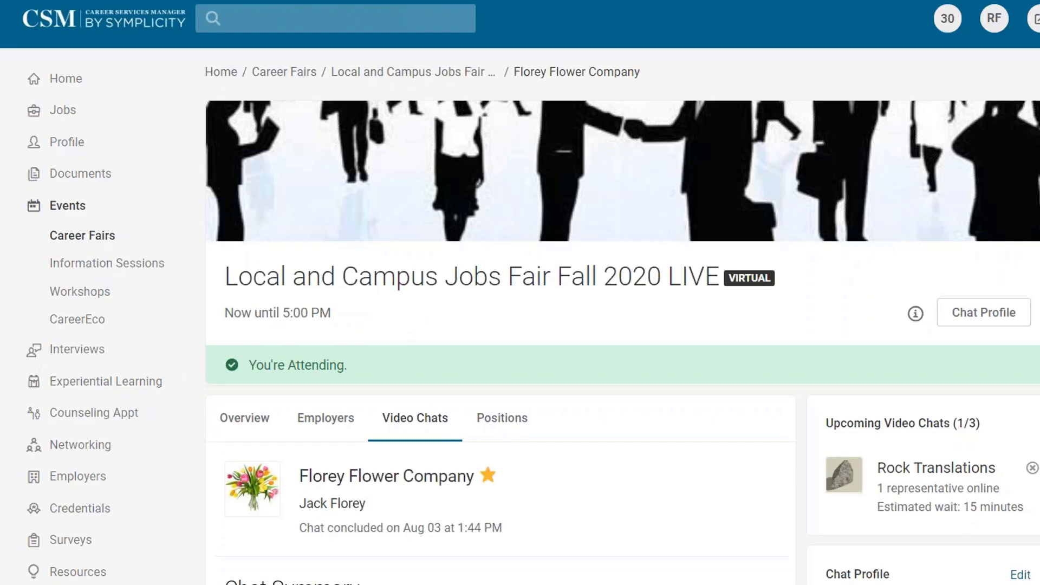
scroll(756, 351, down, 8)
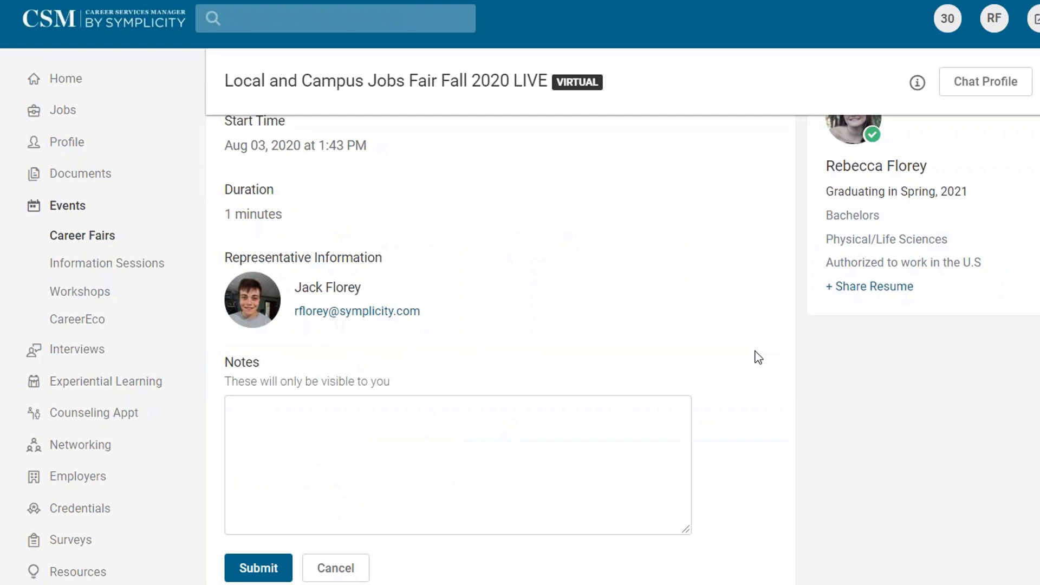
click(601, 479)
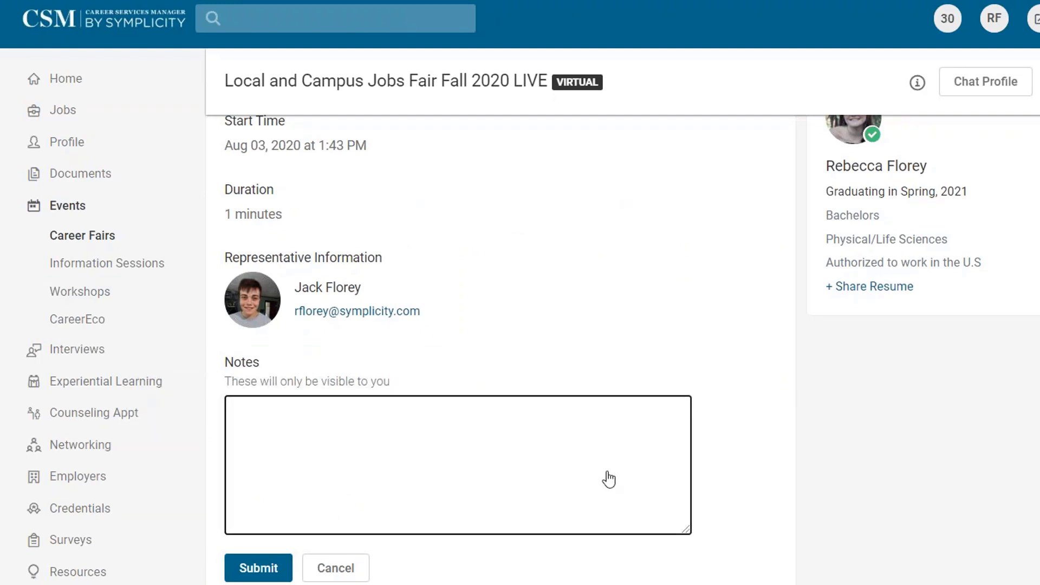
text(Loved location, )
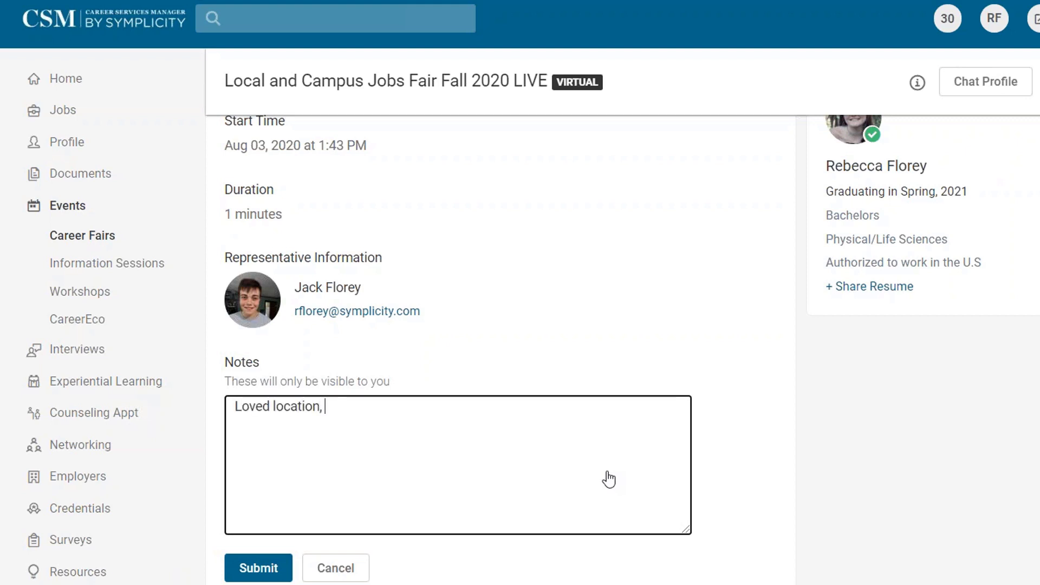
text(job seems boring)
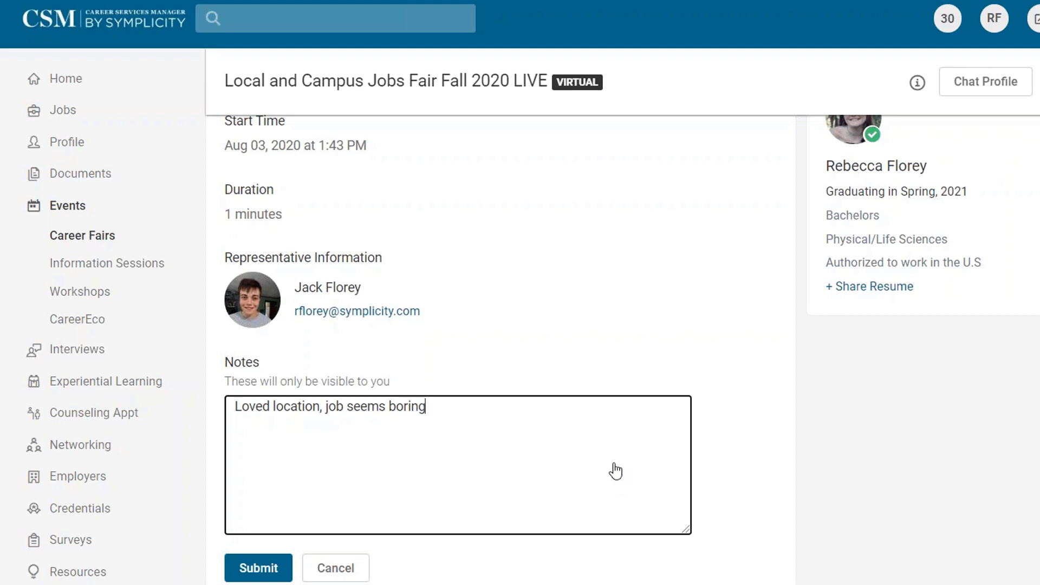
scroll(764, 352, up, 8)
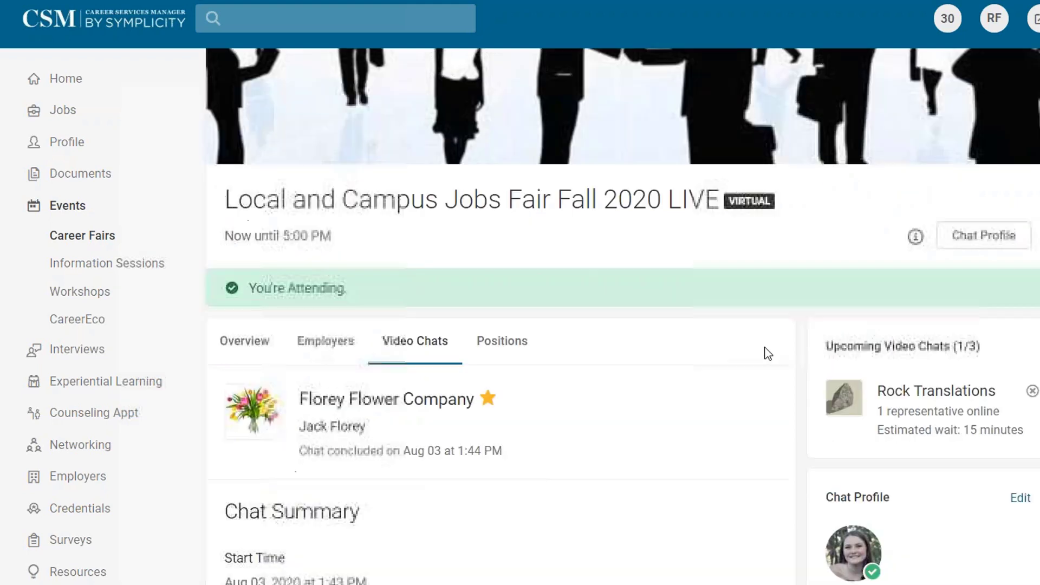
scroll(732, 339, down, 8)
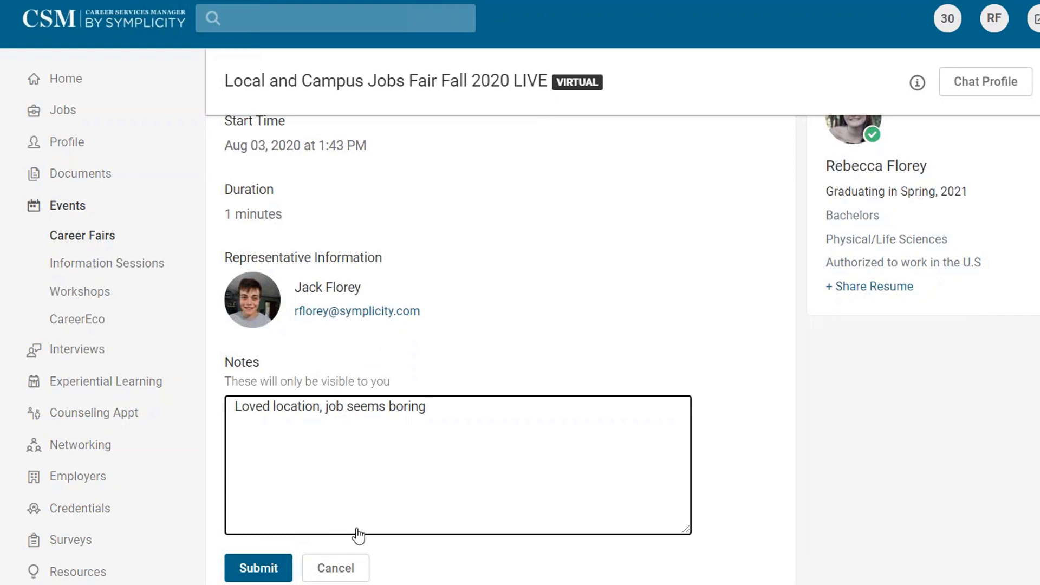
click(253, 569)
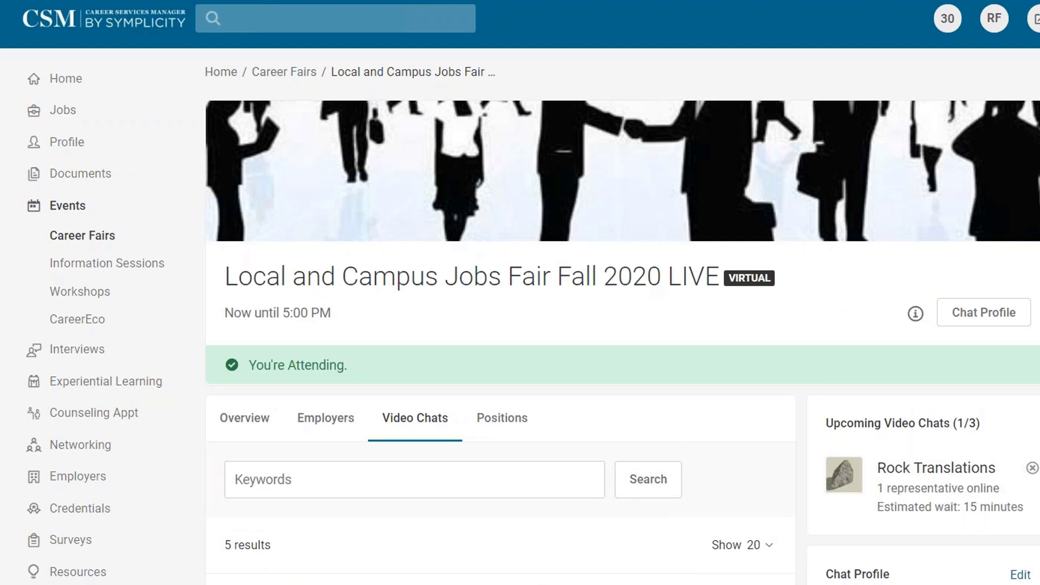
Open Blue Star Jets from the Employers list, check its group chat schedule, and join its queue.
scroll(501, 347, down, 10)
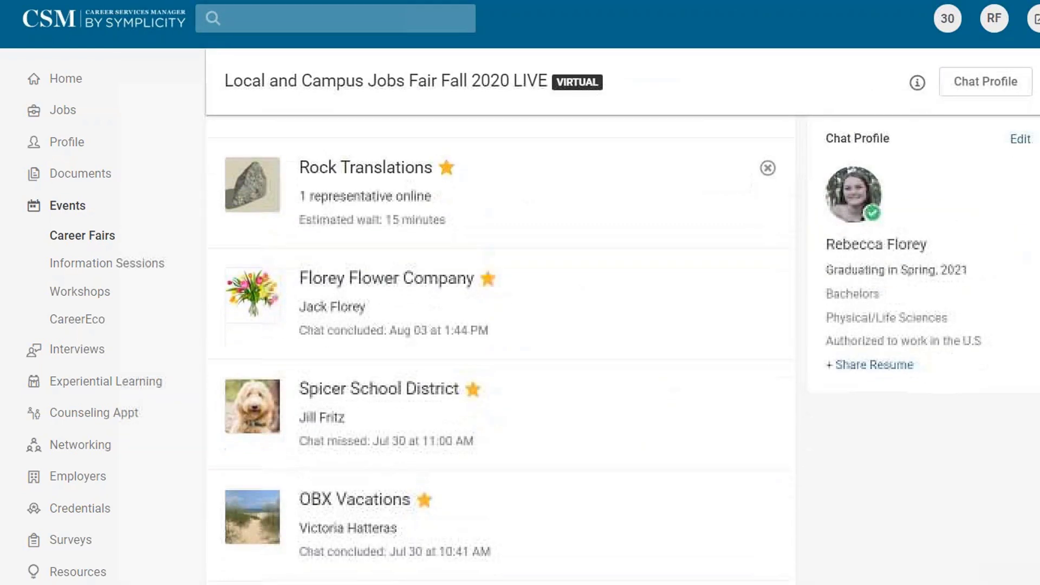
scroll(680, 423, up, 10)
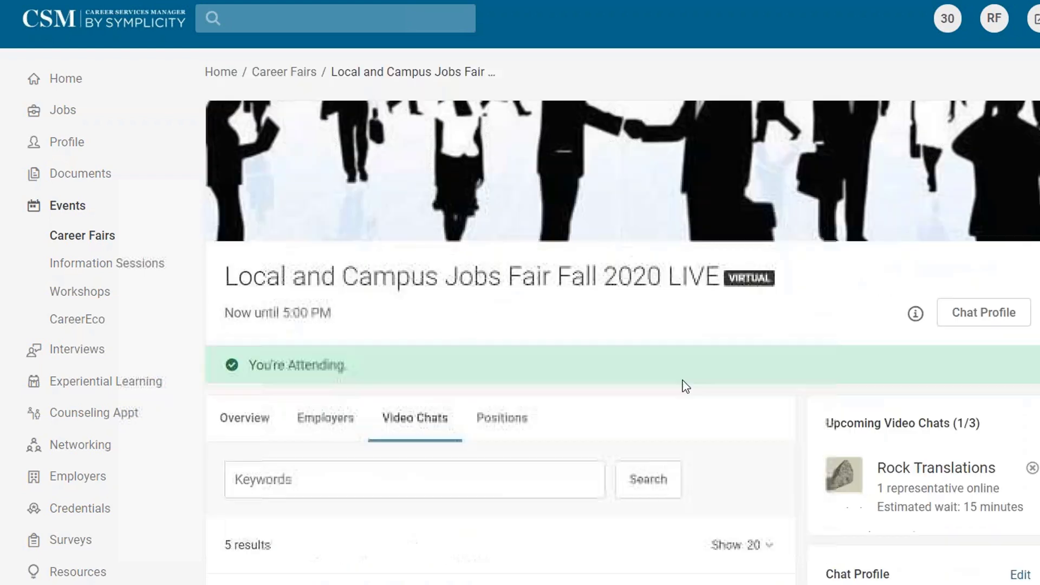
click(328, 424)
scroll(701, 536, down, 8)
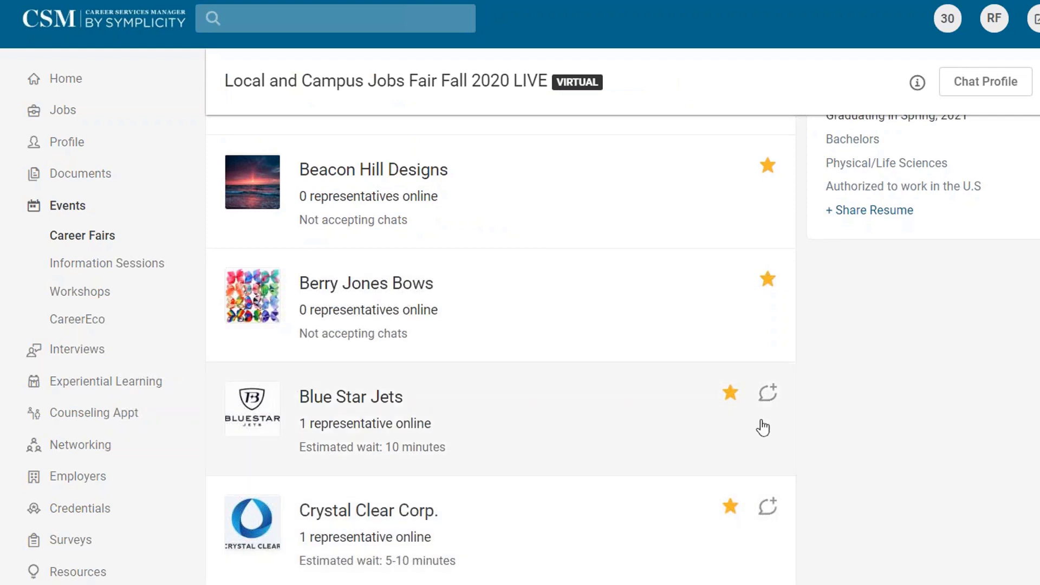
click(382, 402)
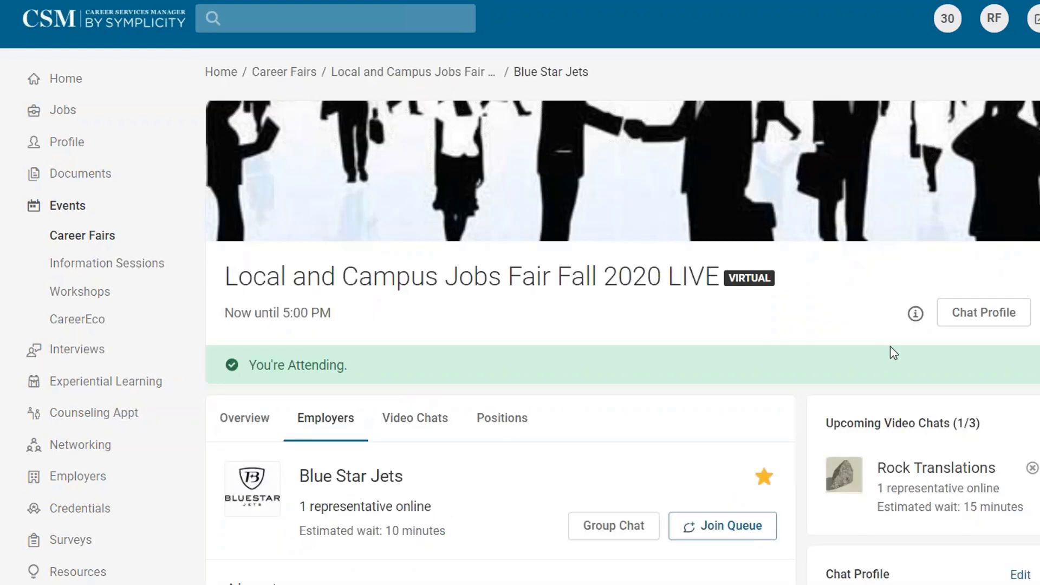
click(614, 526)
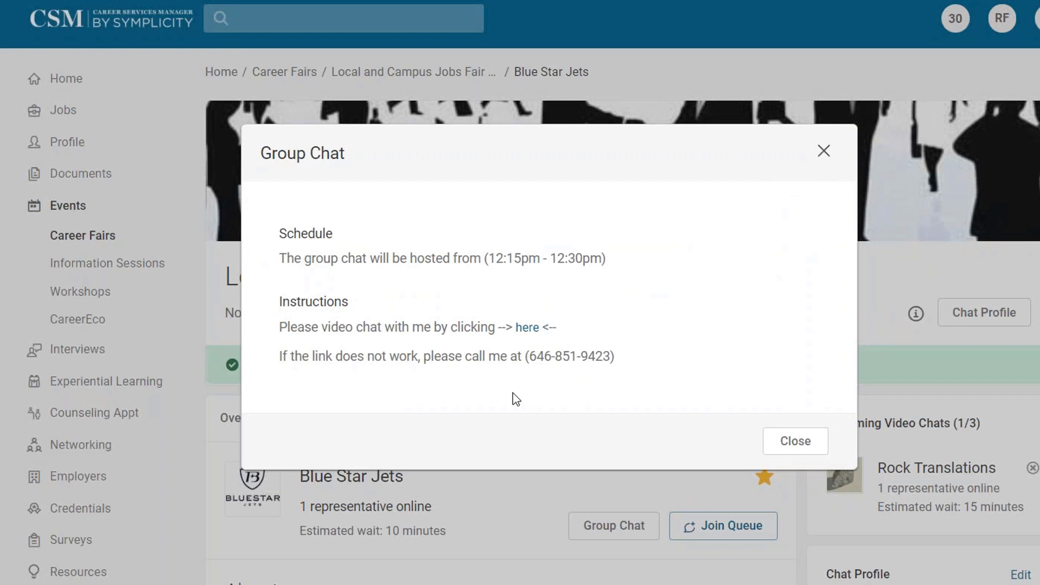
click(826, 153)
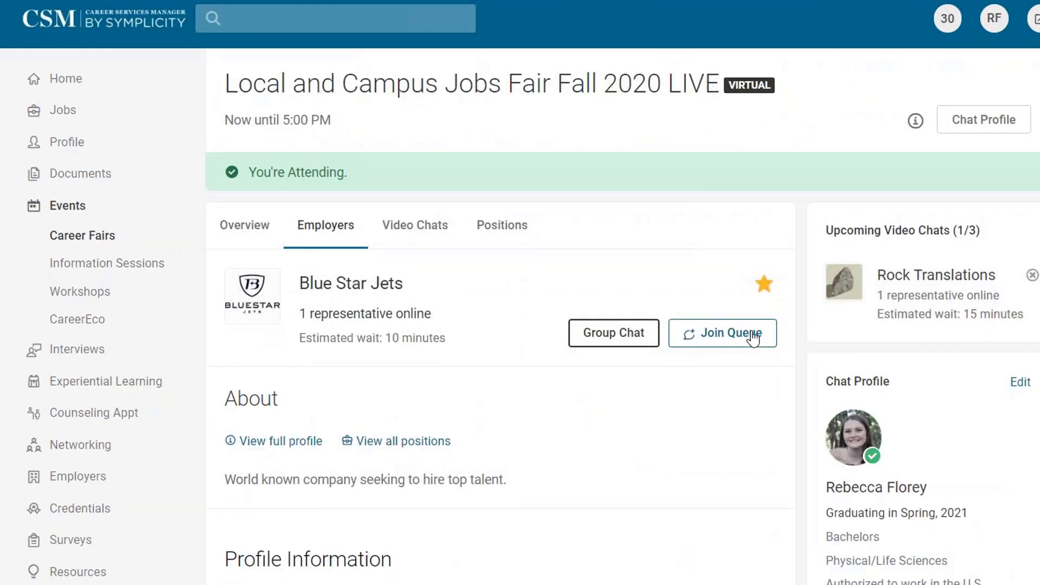
click(745, 526)
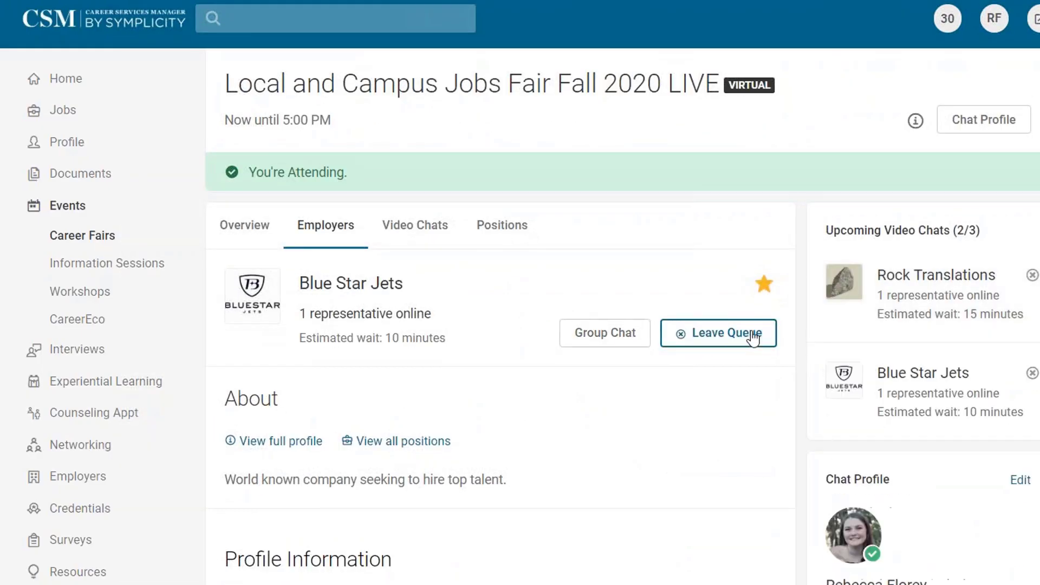